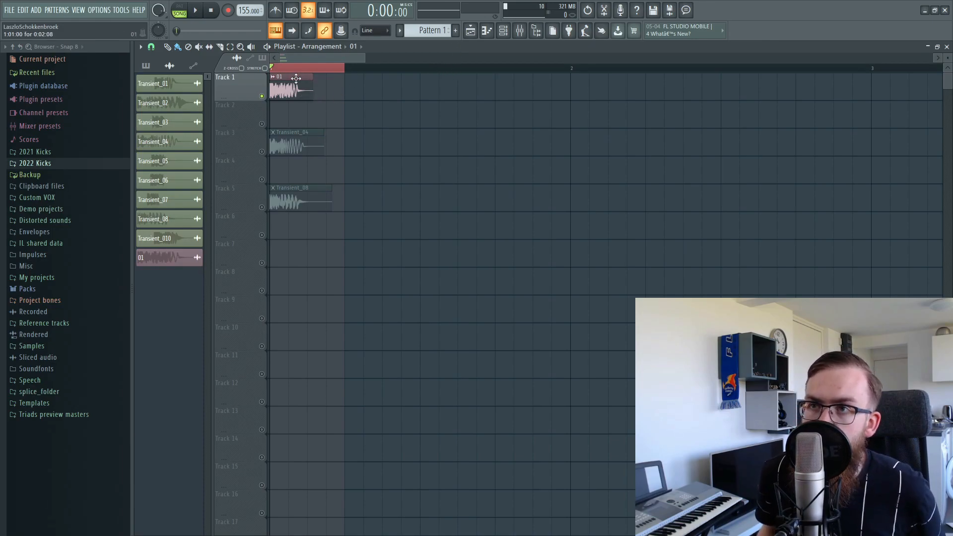
Play the playlist, solo Track 3 and then Track 5 (Transient_08), and stop playback.
key("space")
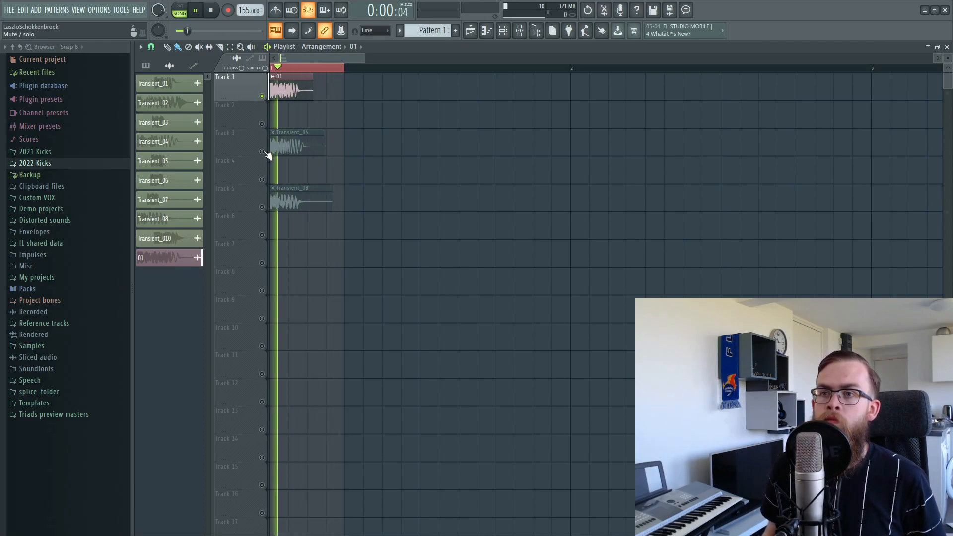
right_click(263, 152)
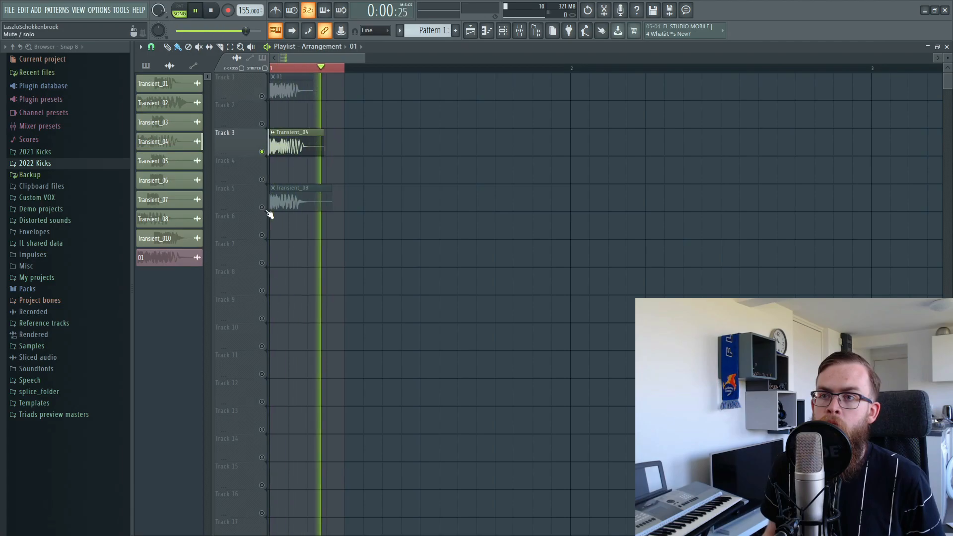
right_click(263, 208)
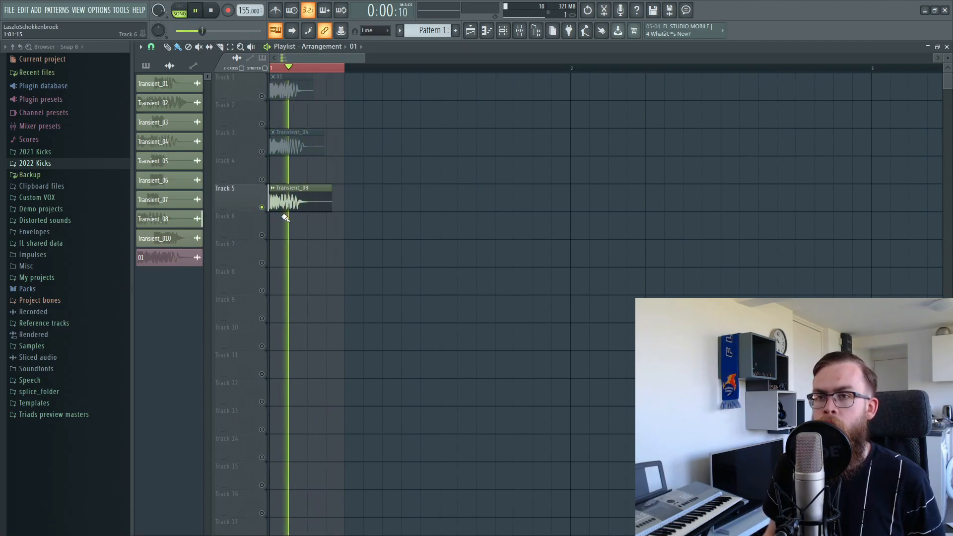
key("space")
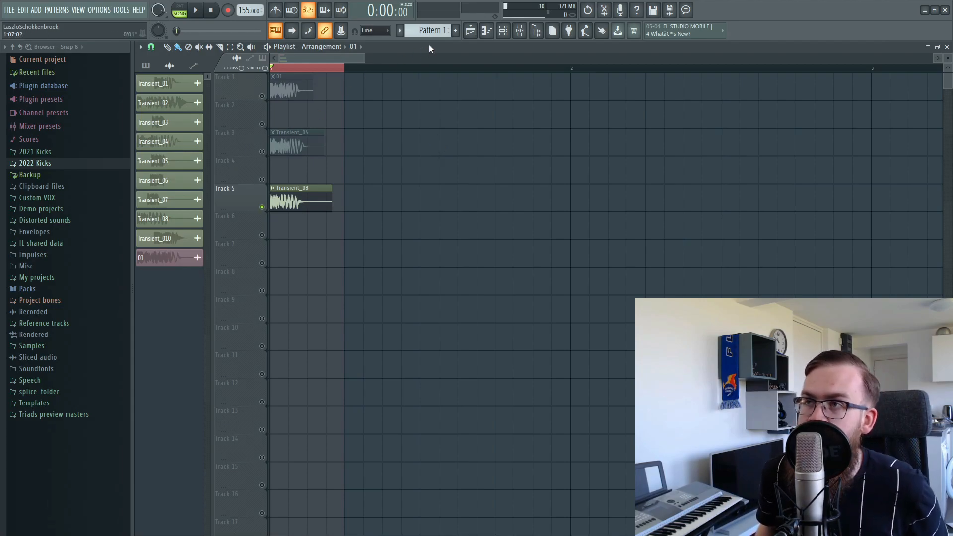
Open the Kick 2 instrument from the channel rack along with its piano roll.
left_click(510, 31)
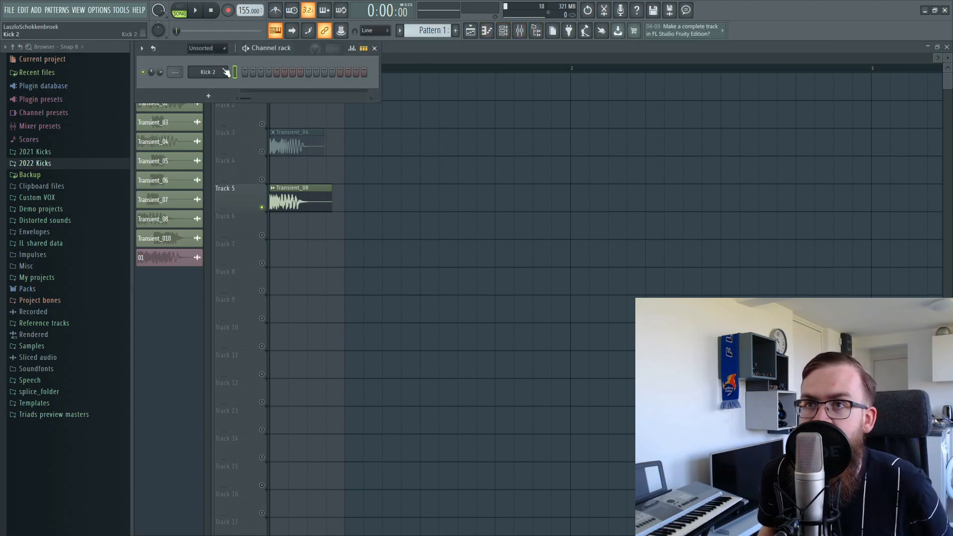
left_click(222, 73)
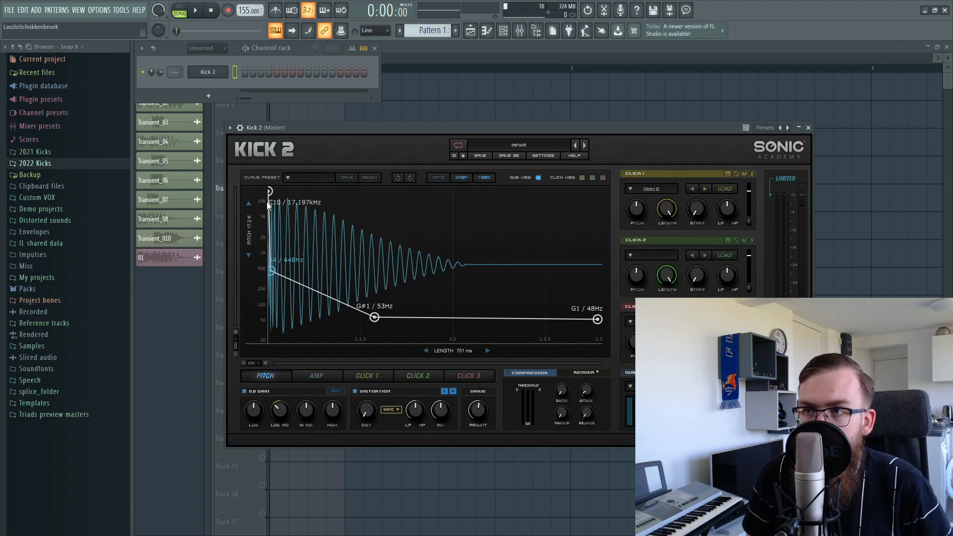
right_click(225, 83)
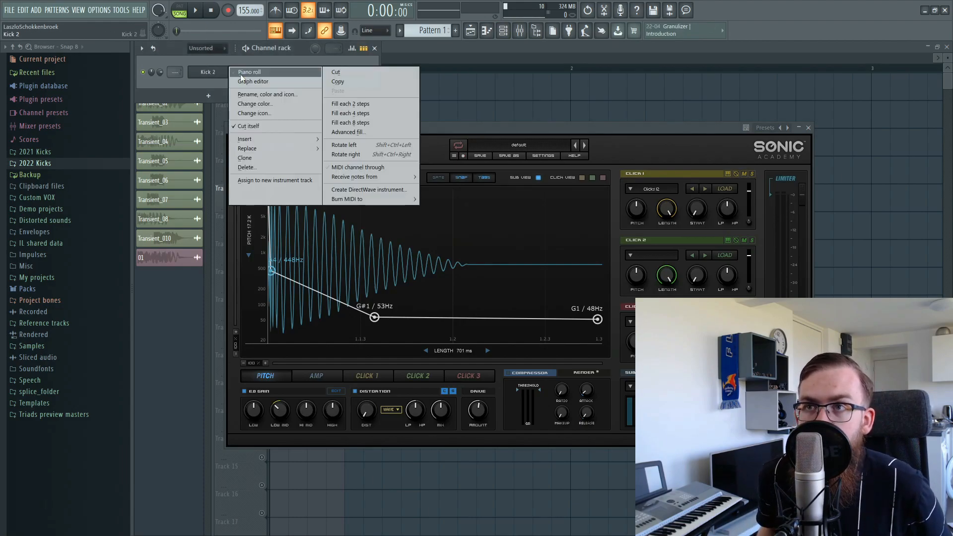
left_click(240, 73)
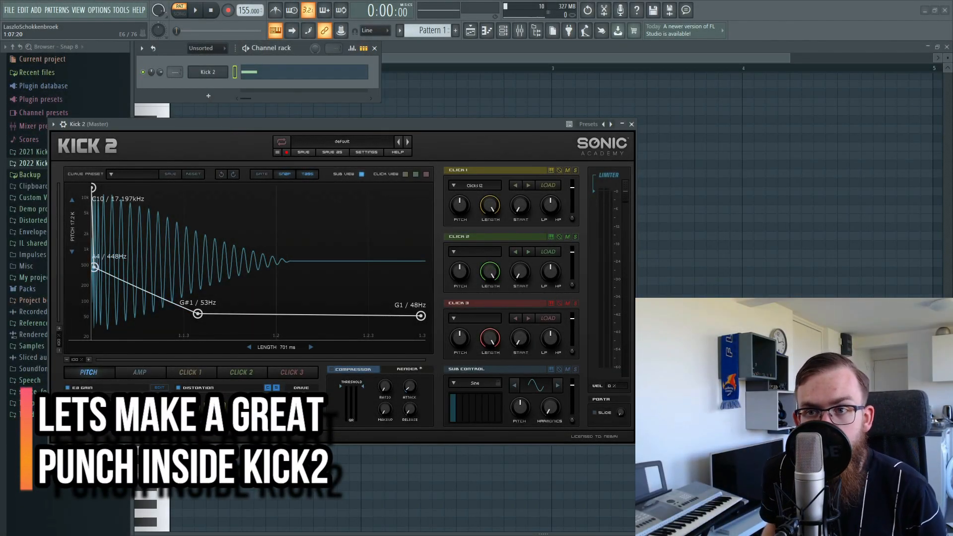
On the AMP envelope, raise the hold point to 0.9 and pull the zero point earlier.
left_click(132, 372)
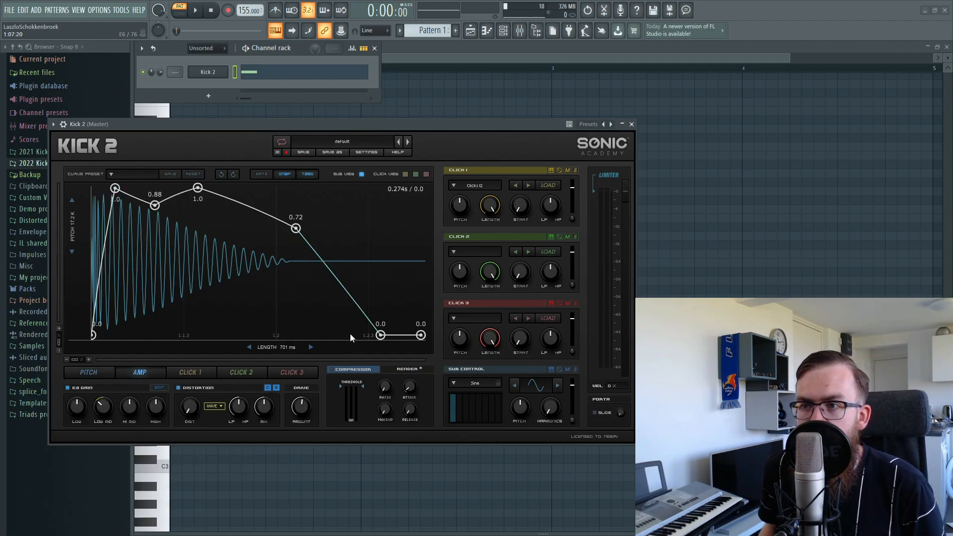
left_click_drag(384, 338, 317, 347)
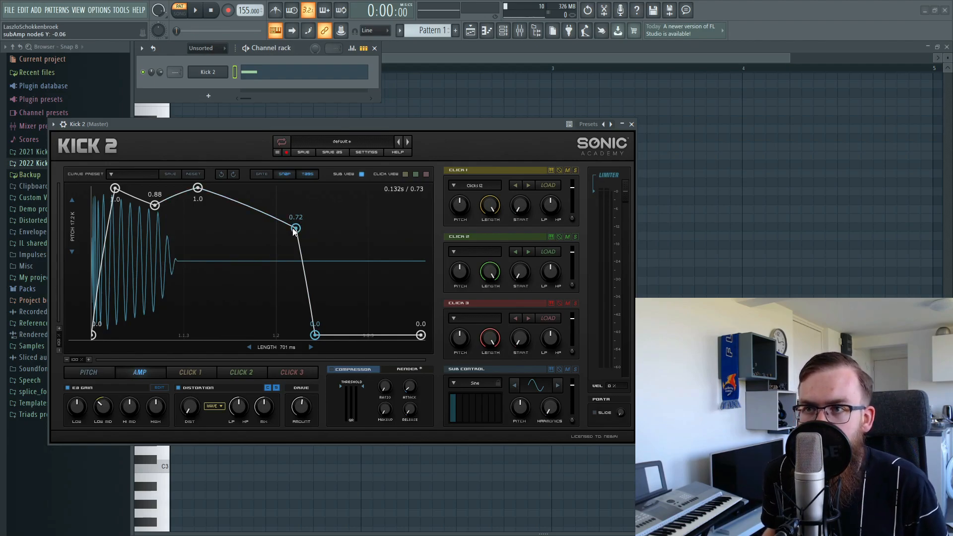
left_click_drag(293, 218, 289, 213)
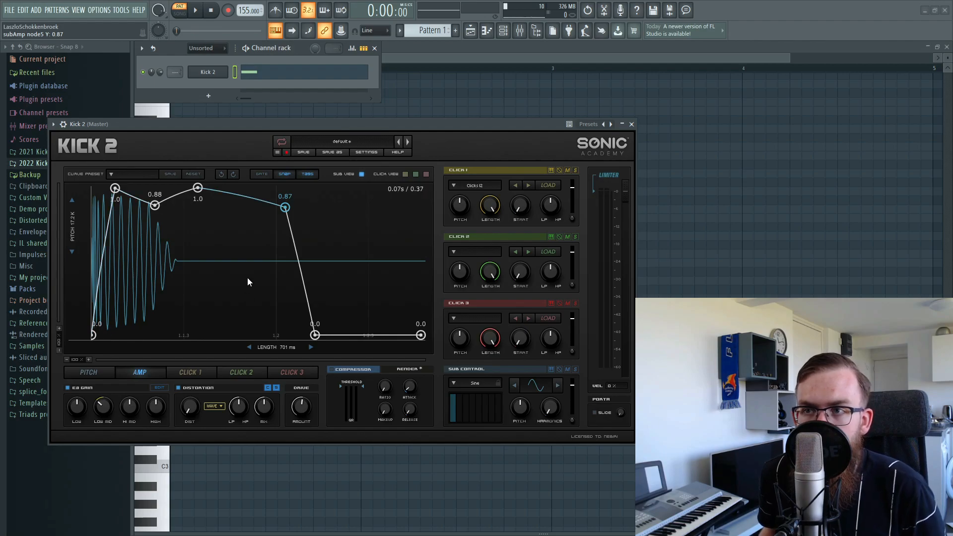
left_click_drag(285, 207, 276, 209)
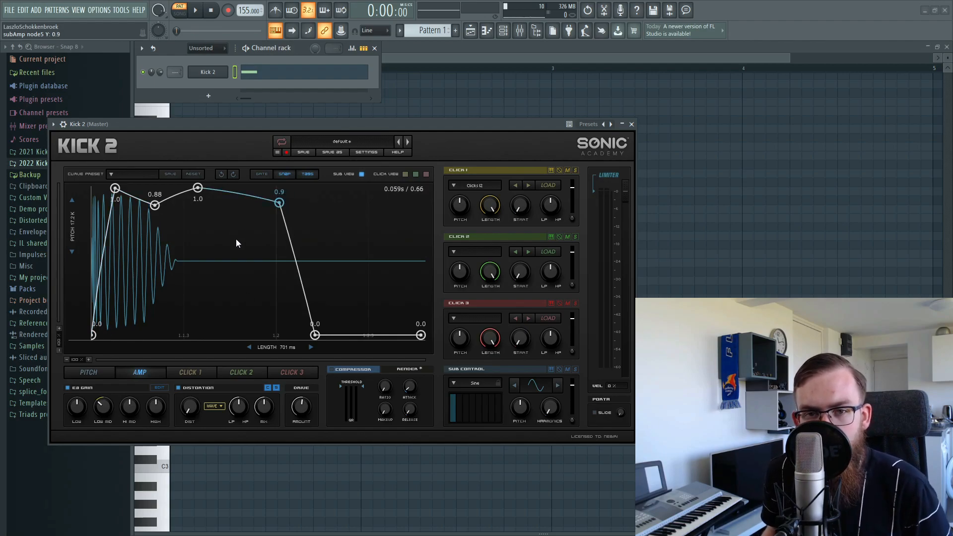
left_click_drag(310, 341, 311, 341)
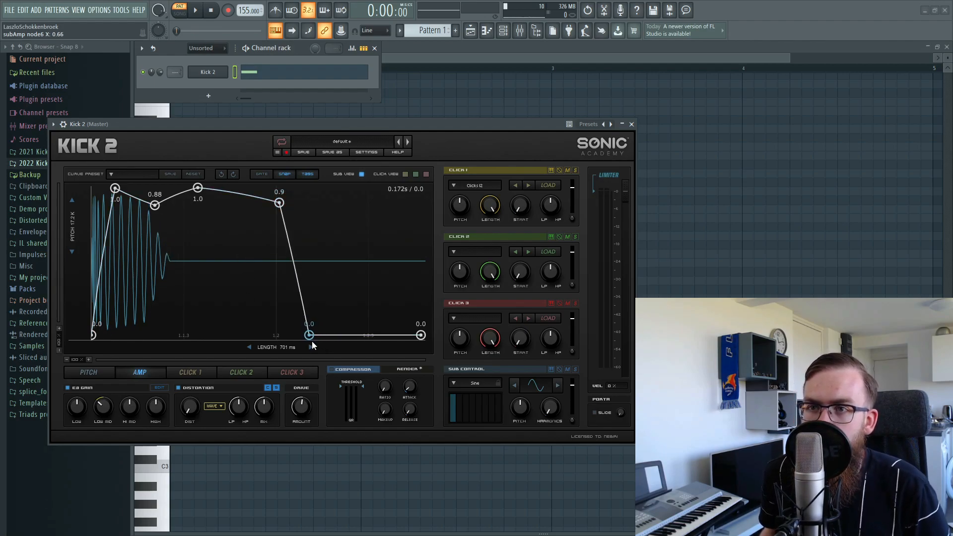
Load Factory > Hard > Hard 35 into Click 1 and overlay both click waveforms on the graph.
left_click(84, 373)
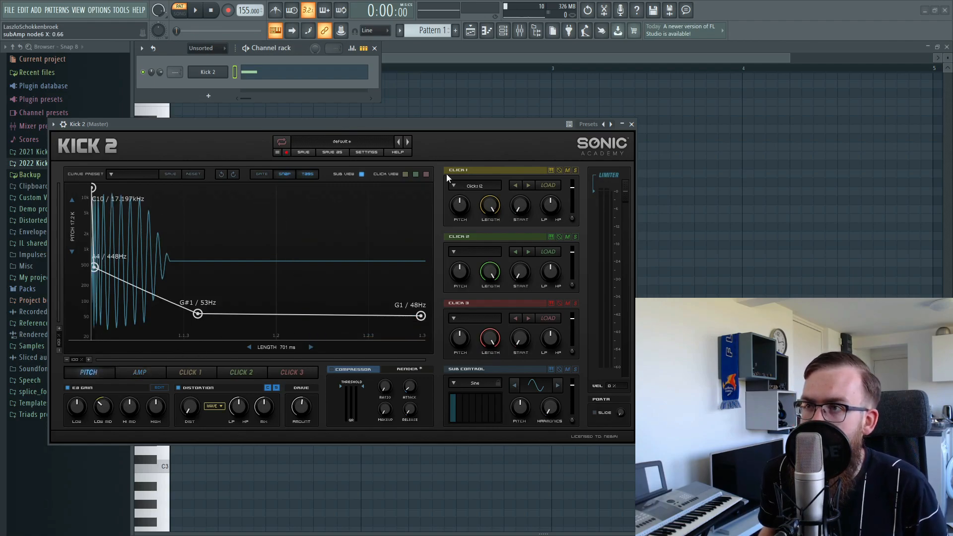
left_click(469, 187)
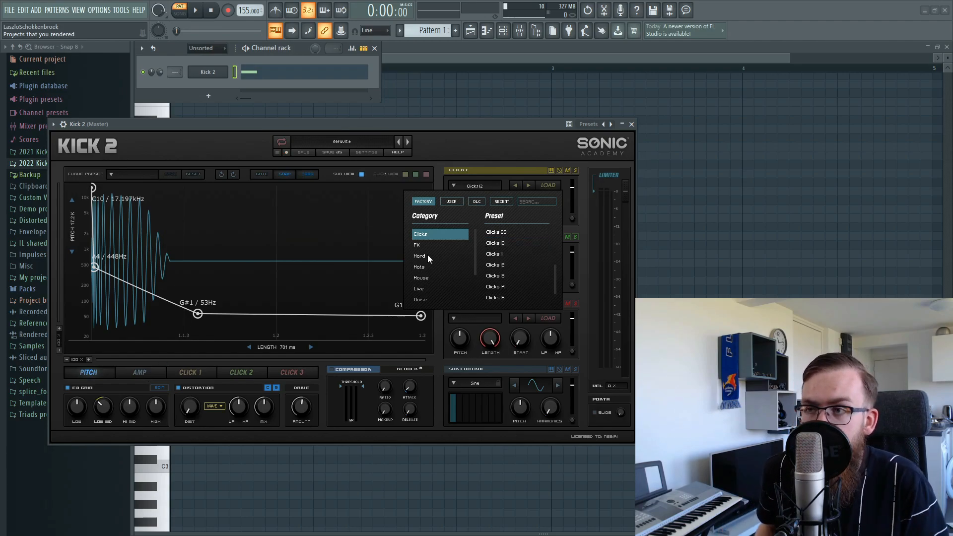
left_click(428, 255)
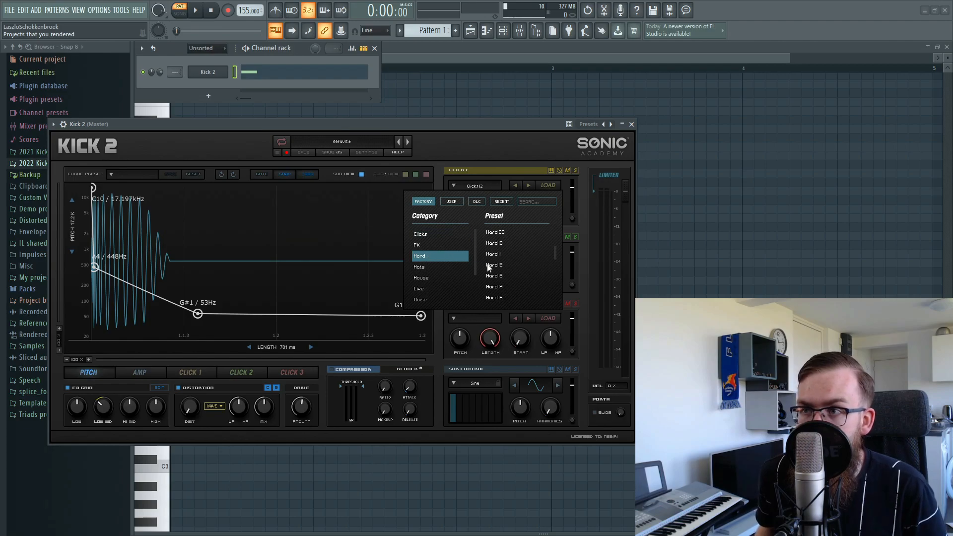
scroll(504, 273, "up", 3)
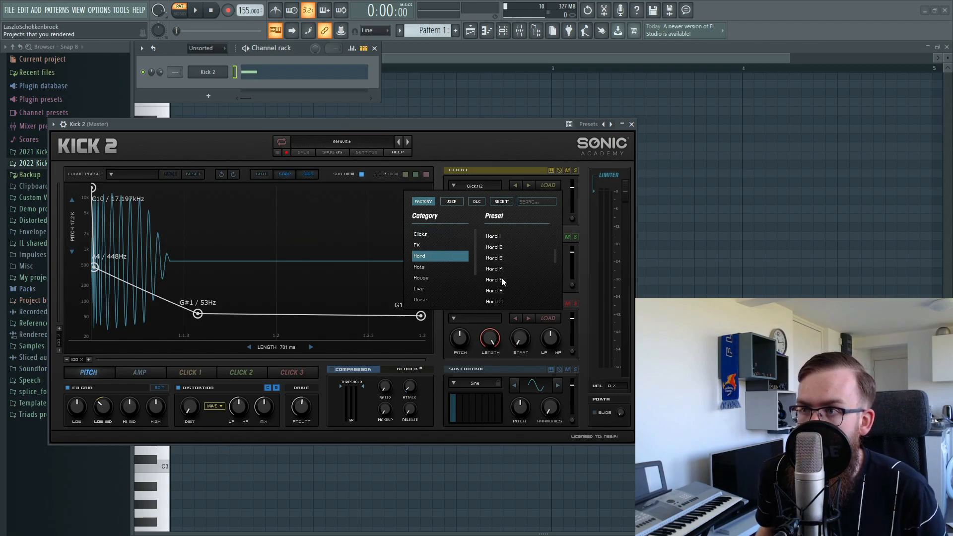
scroll(507, 282, "down", 6)
left_click(507, 284)
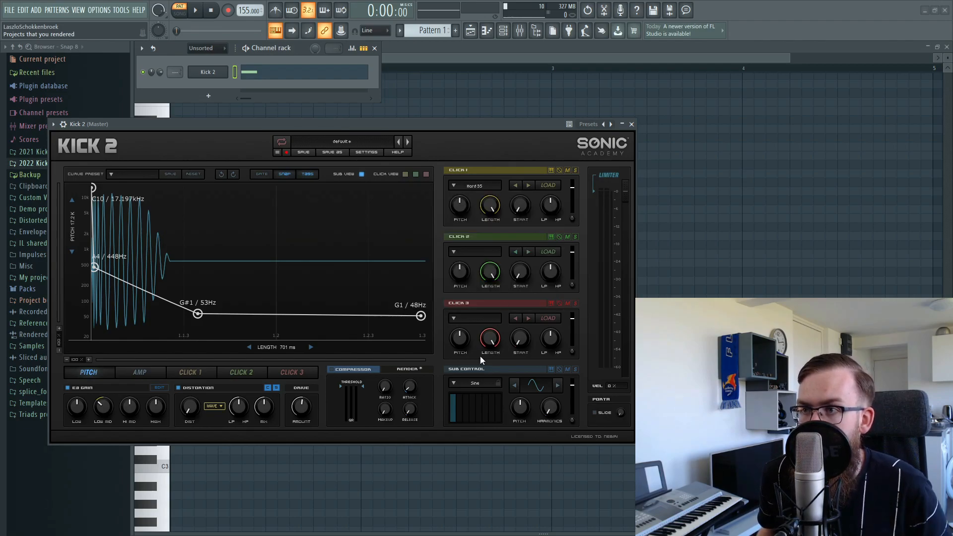
left_click(405, 174)
left_click(416, 174)
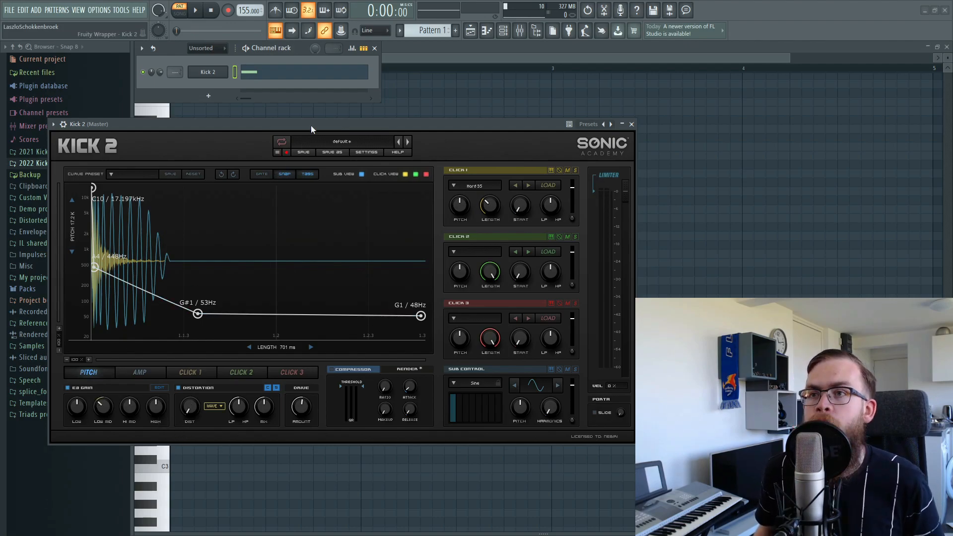
Loop the kick and tune Click 1 to -6.0 pitch and 25.6% length.
left_click_drag(309, 127, 312, 124)
key("space")
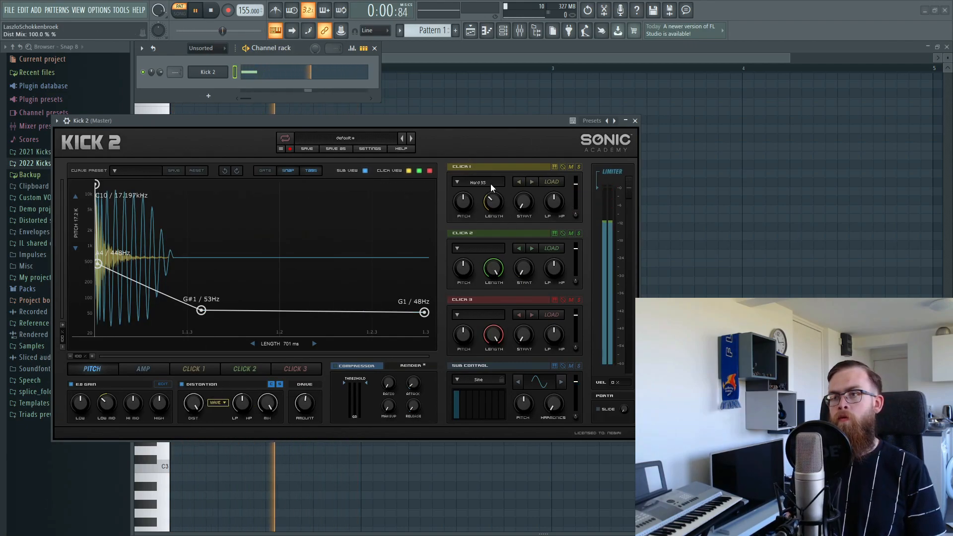
left_click_drag(417, 121, 425, 114)
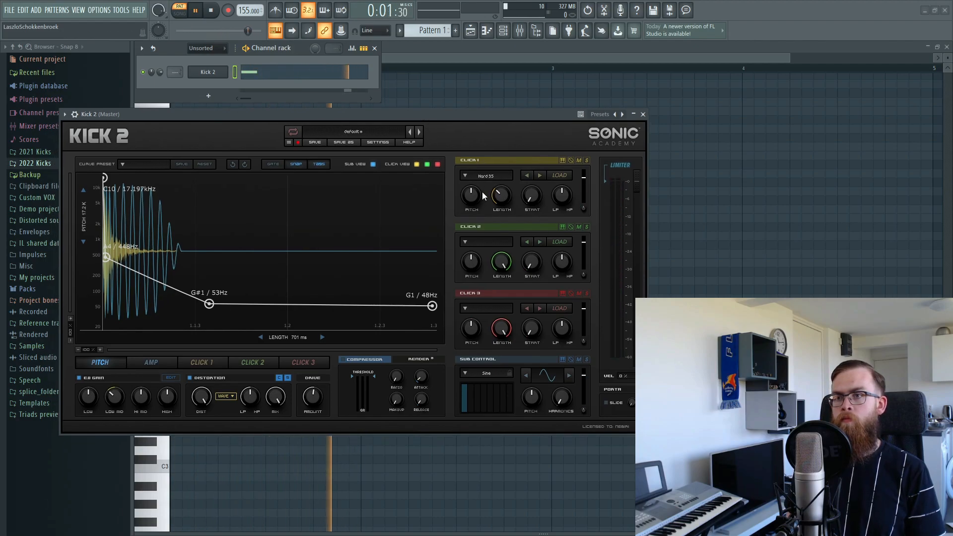
left_click_drag(475, 183, 462, 264)
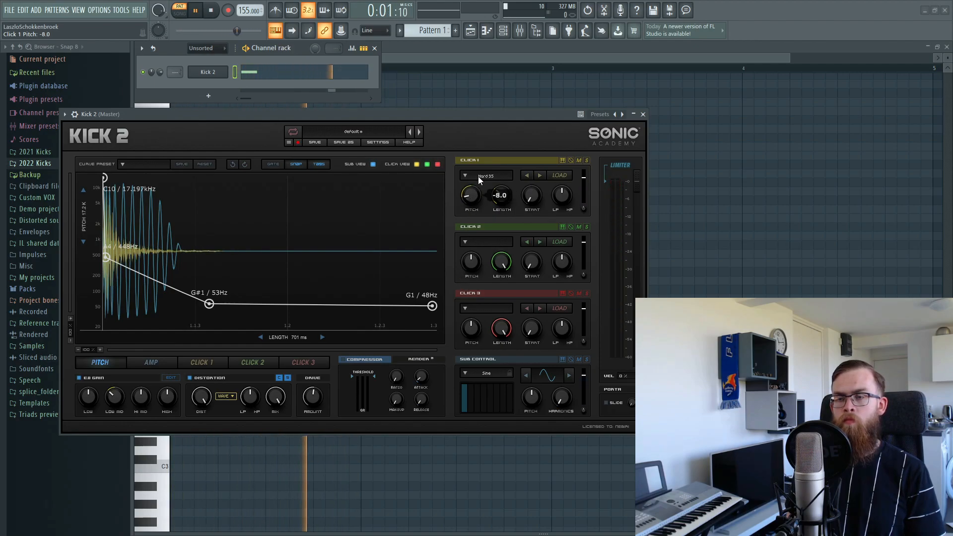
scroll(469, 198, "up", 1)
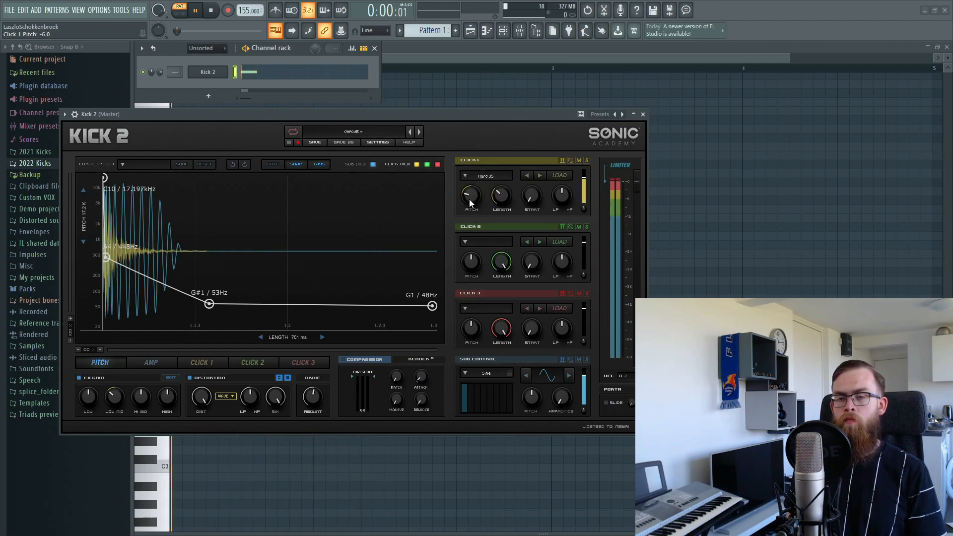
scroll(508, 207, "down", 3)
scroll(507, 205, "up", 1)
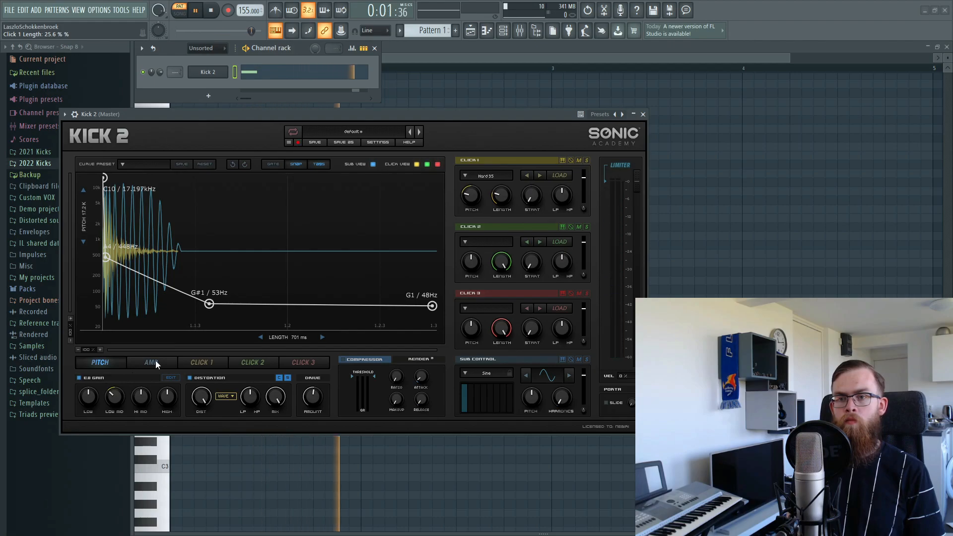
Bow the pitch drop into a curve, move the G#1 point later, and raise Click 1's gain to 2.87 dB.
left_click_drag(105, 260, 118, 255)
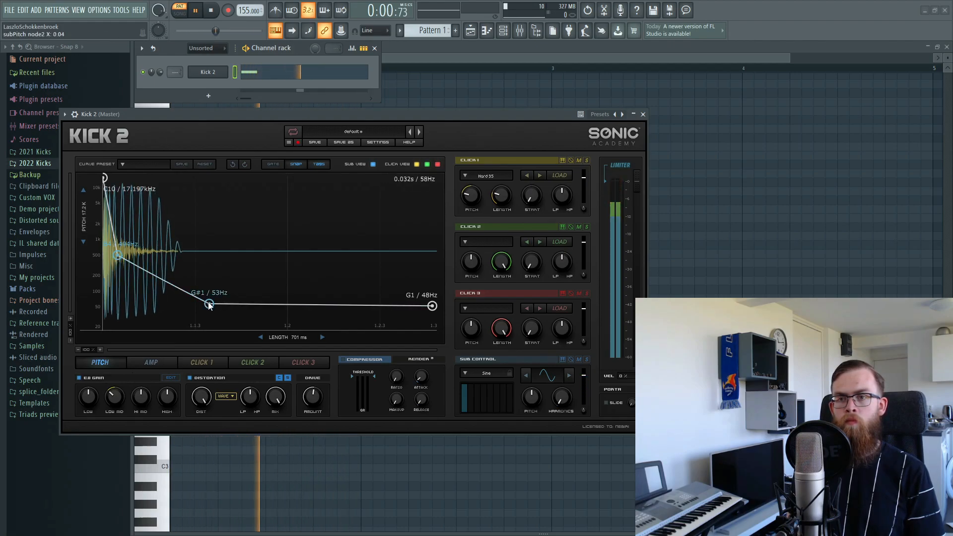
left_click_drag(209, 305, 273, 305)
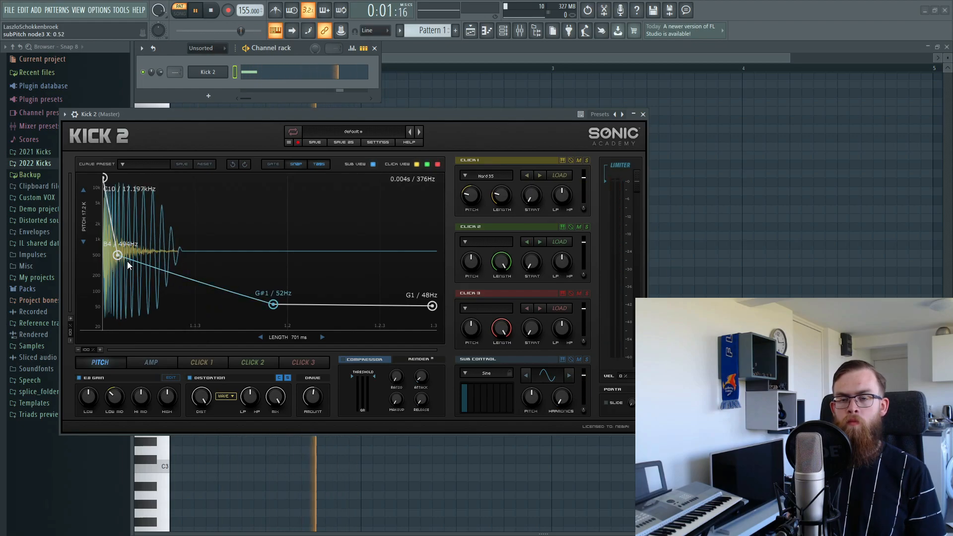
left_click_drag(186, 279, 202, 255)
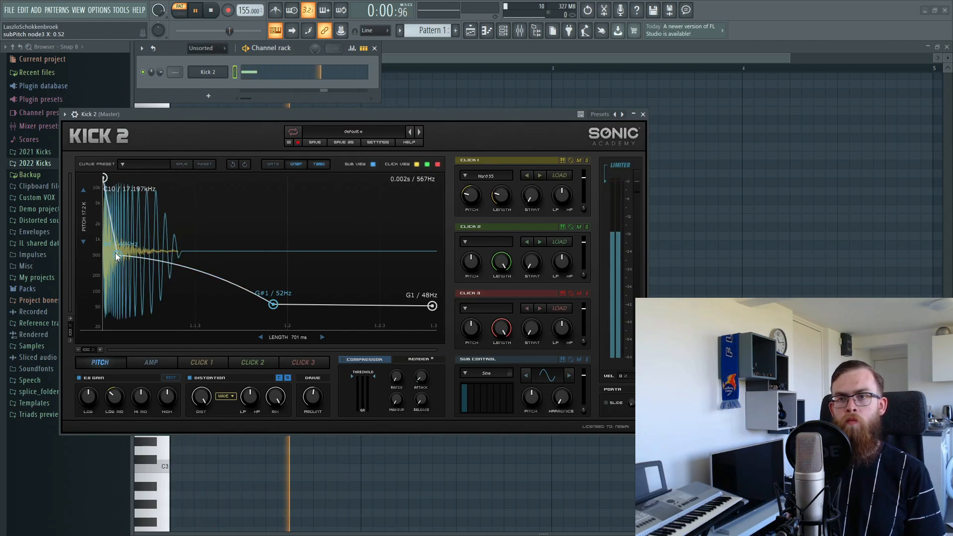
left_click_drag(117, 256, 114, 245)
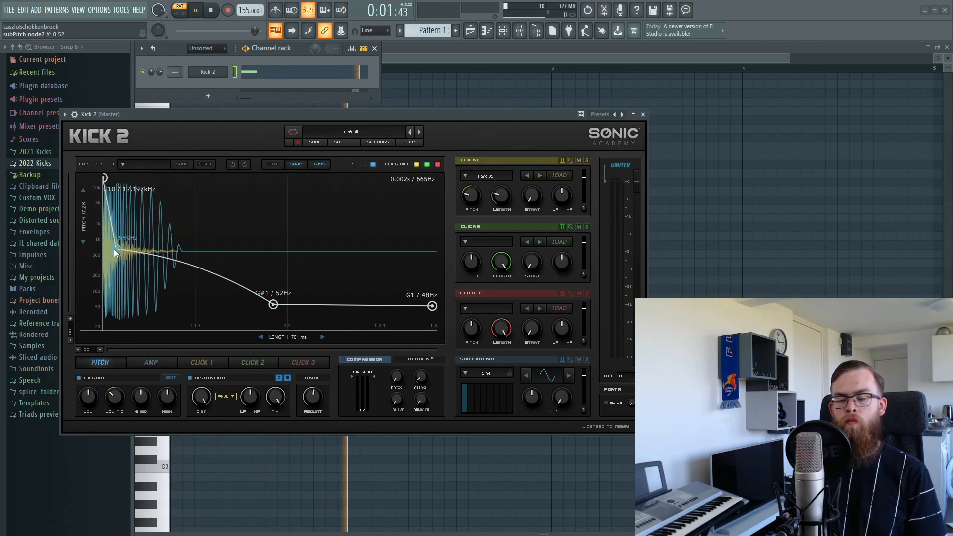
mouse_move(114, 248)
left_mouse_down()
mouse_move(116, 258)
mouse_move(114, 249)
left_mouse_up()
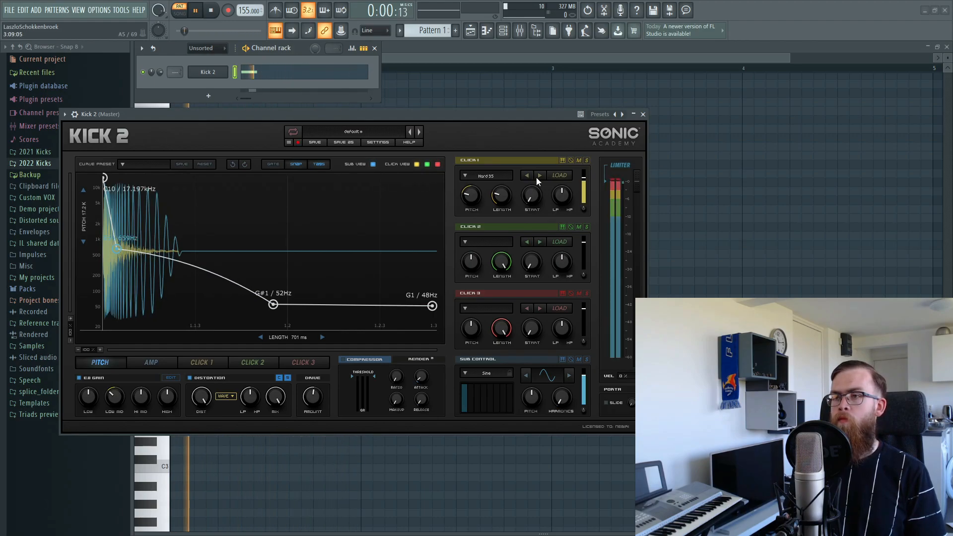
mouse_move(585, 177)
left_click_drag(584, 177, 584, 172)
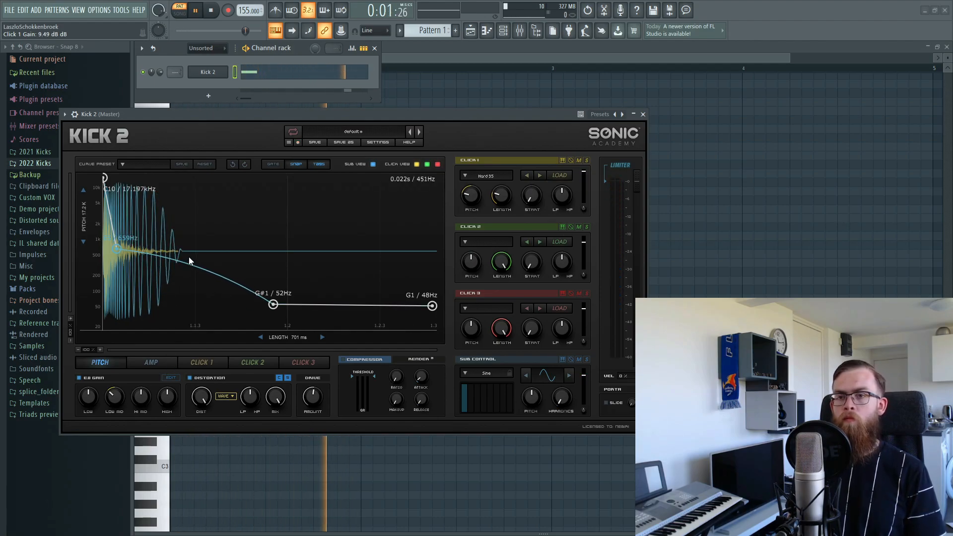
Move the end pitch to A1 at 55Hz and settle the second pitch node at 659Hz.
left_click_drag(273, 304, 281, 303)
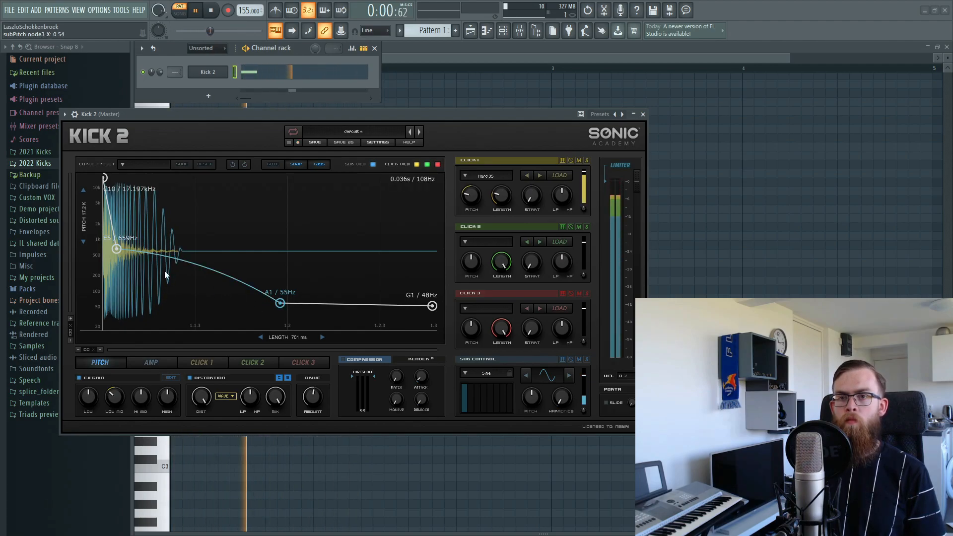
left_click_drag(114, 251, 113, 246)
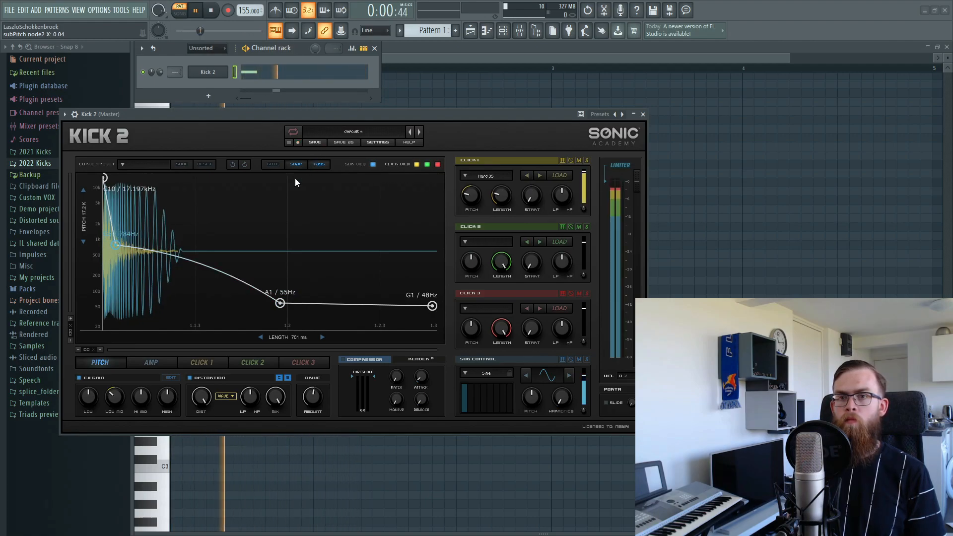
left_click_drag(115, 245, 115, 242)
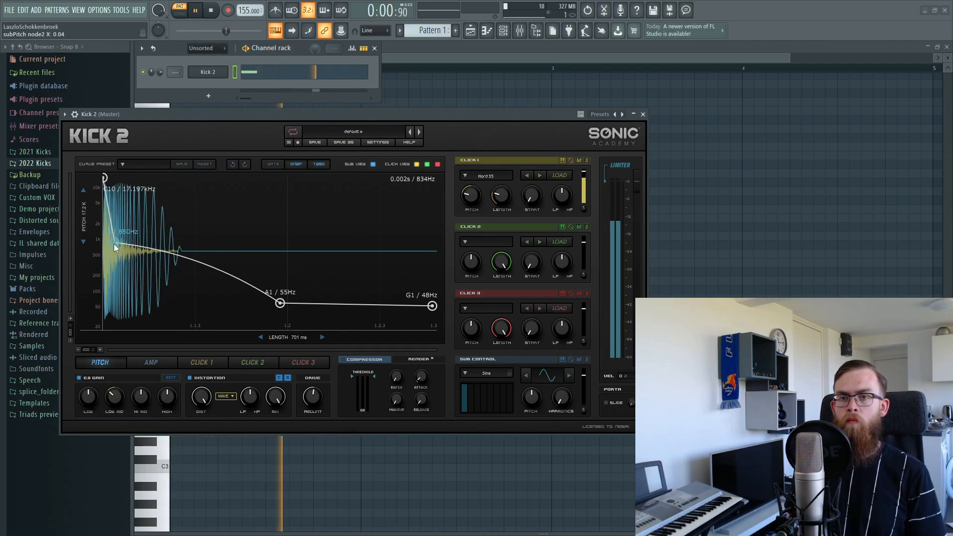
left_click_drag(114, 243, 116, 245)
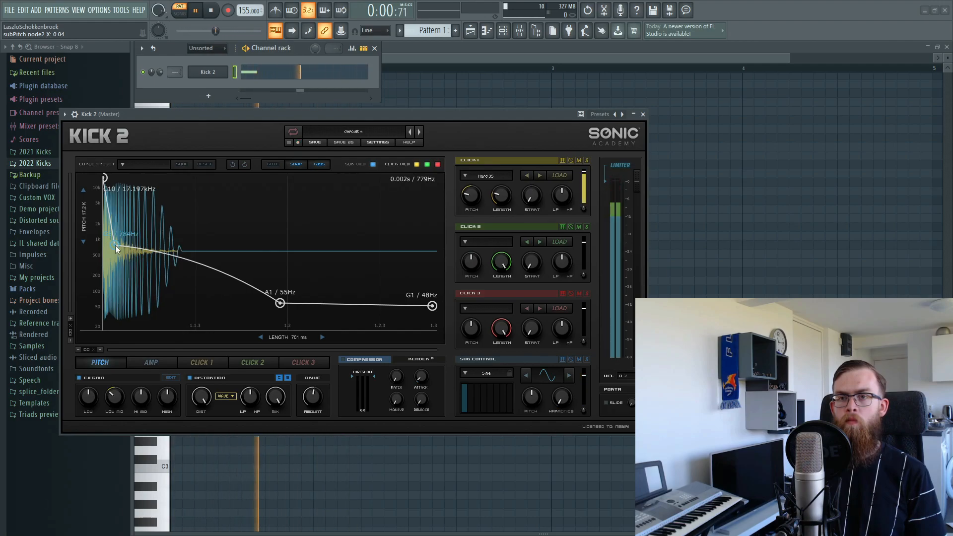
left_click_drag(115, 245, 120, 249)
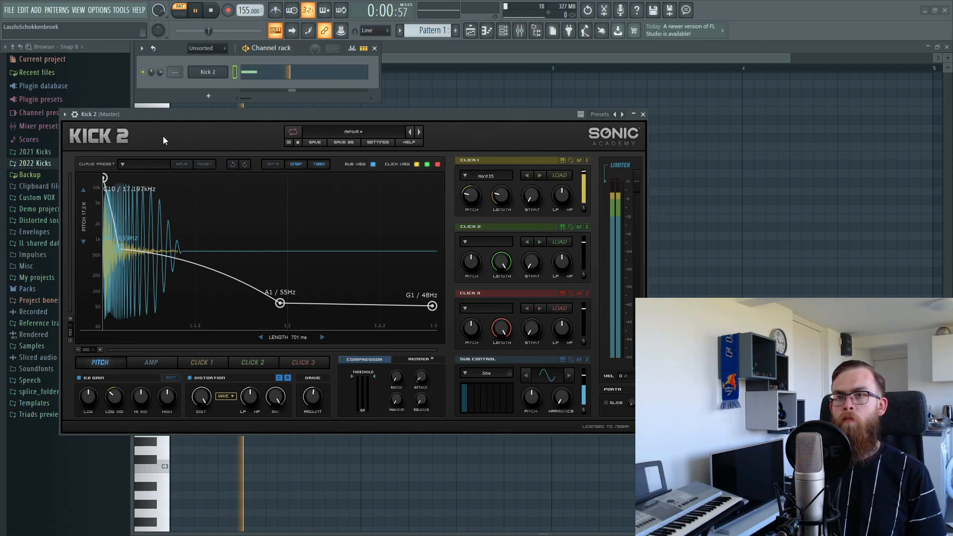
Stop the looping Kick 2 playback.
key("space")
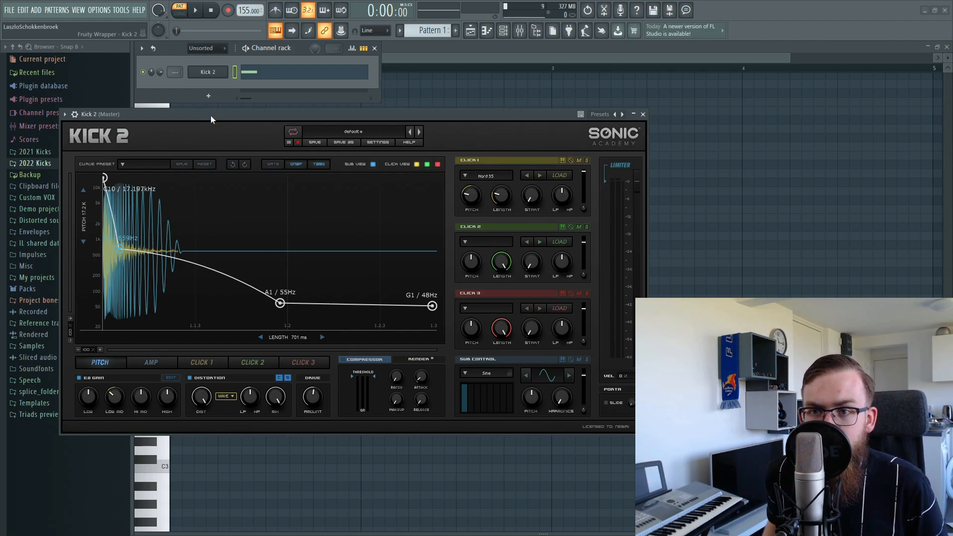
In the EQ editor, enable band 3 and bypass band 1 (50 Hz) and band 4 (5k).
left_click(171, 377)
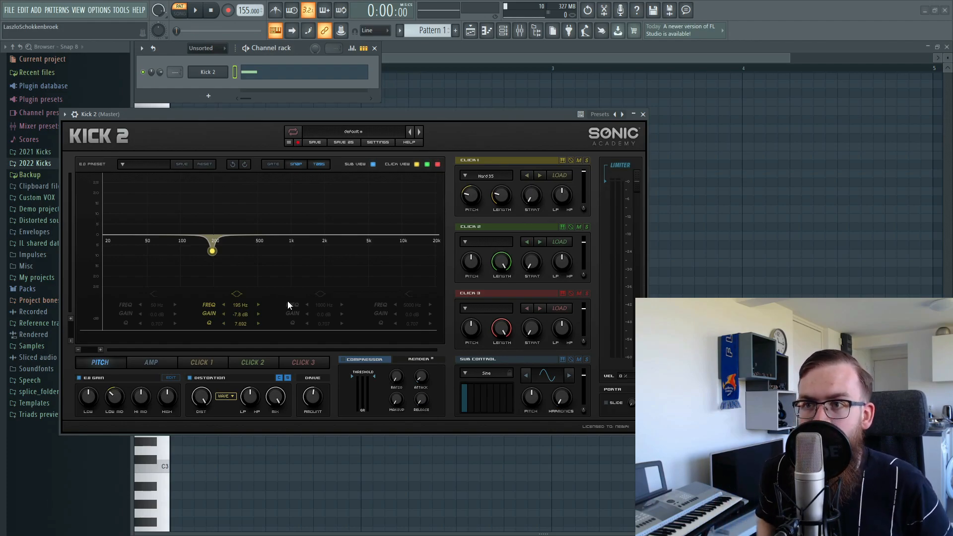
left_click(320, 294)
left_click(409, 293)
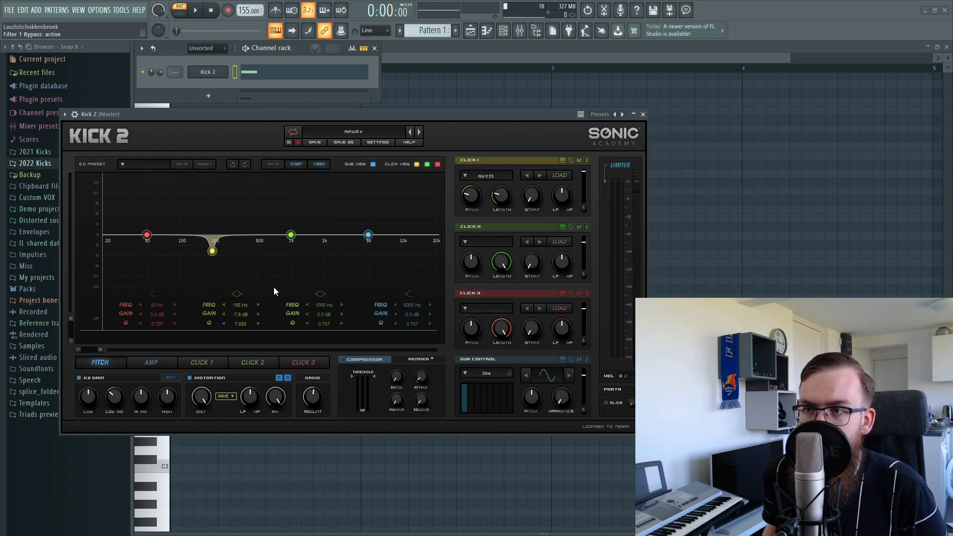
left_click(152, 294)
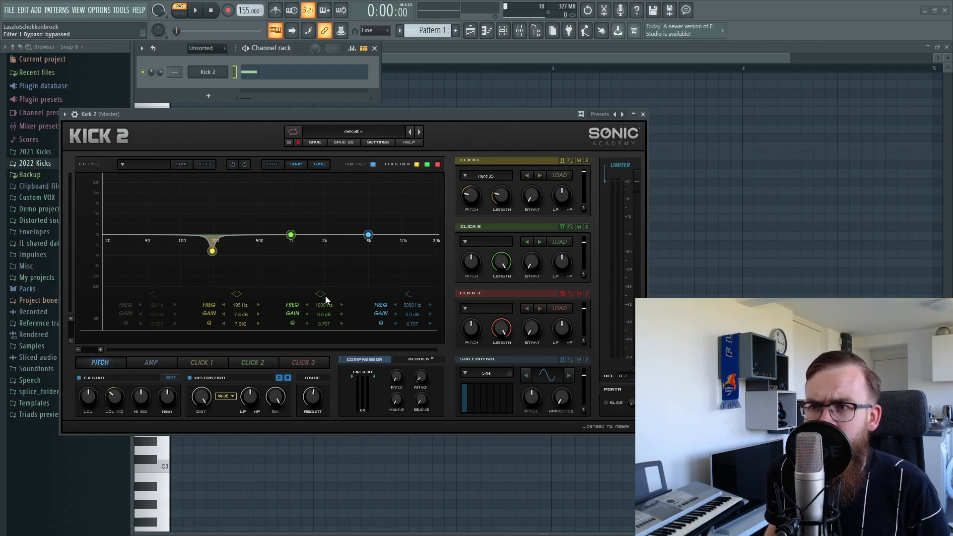
left_click(409, 294)
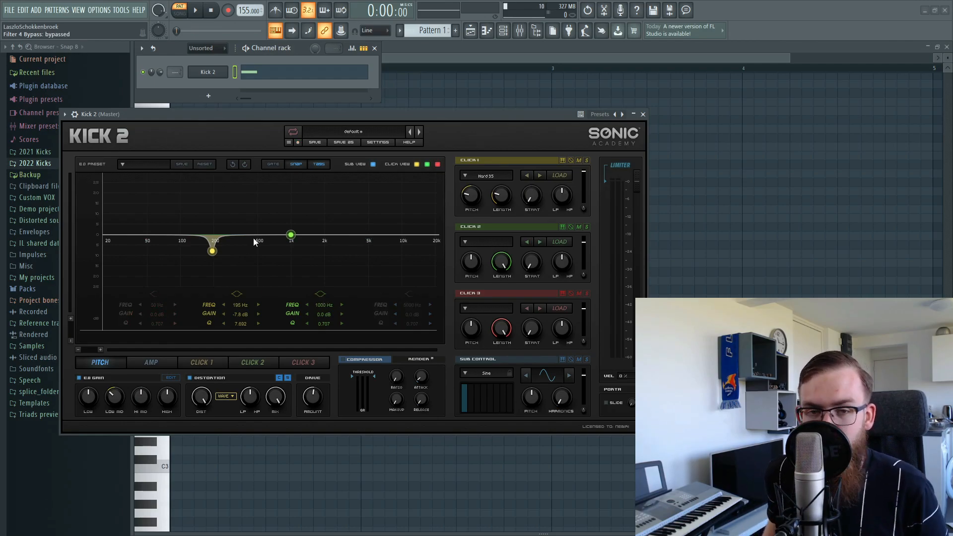
Make band 2 a 22 dB peak near 565 Hz and reset a trial band 3 cut.
left_click_drag(210, 252, 264, 190)
left_click_drag(292, 235, 257, 253)
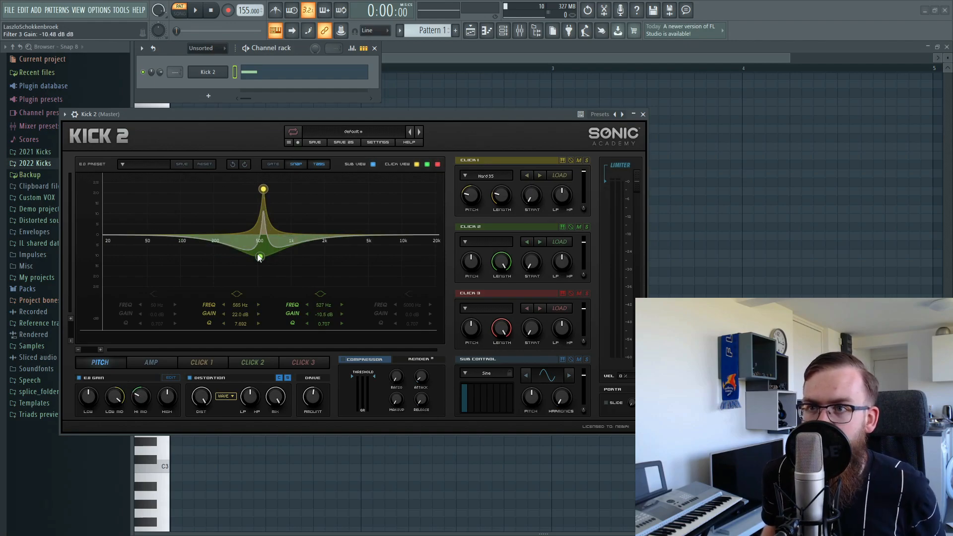
double_click(259, 257)
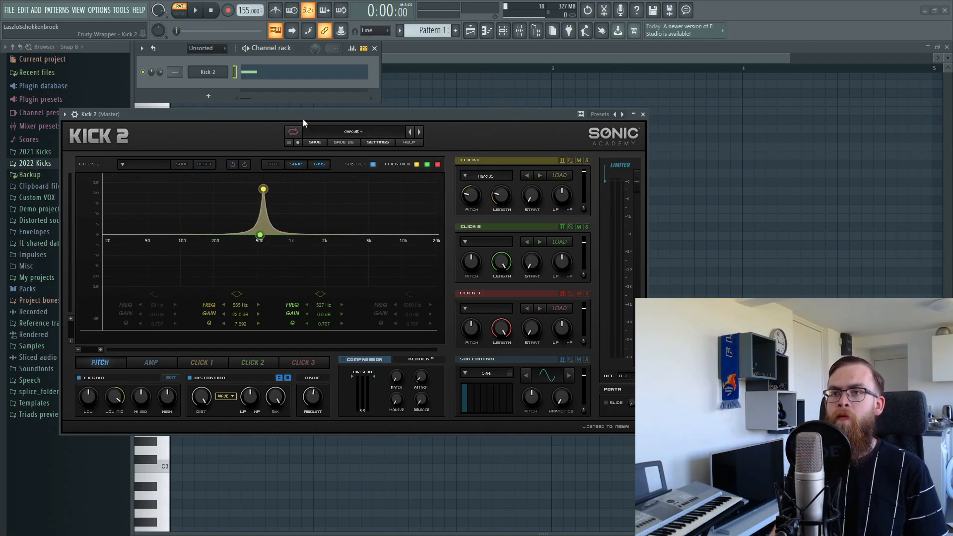
Play the kick and narrow band 2 to 23.4 dB, shifting its peak to about 716 Hz.
left_click_drag(302, 118, 309, 115)
key("space")
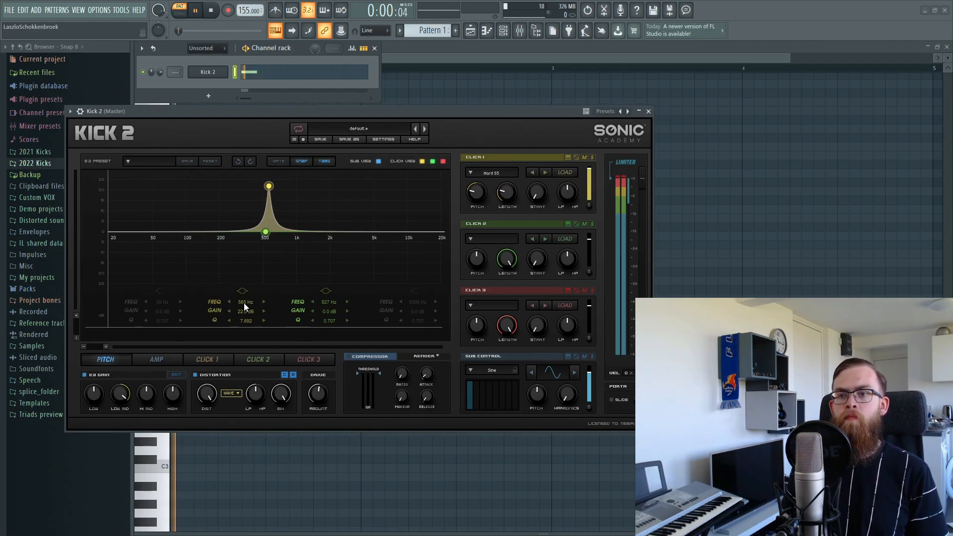
left_click_drag(241, 314, 245, 329)
left_click_drag(269, 183, 275, 190)
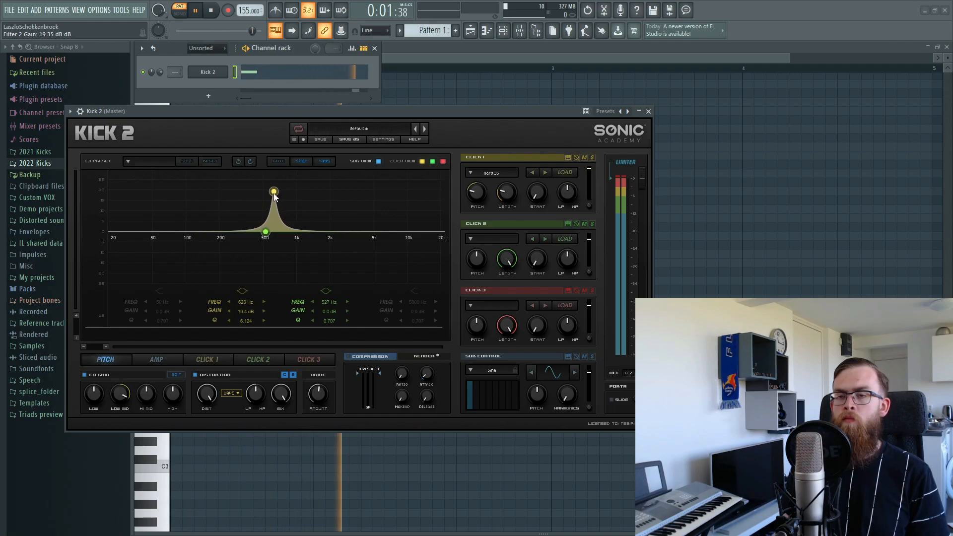
left_click_drag(276, 193, 278, 192)
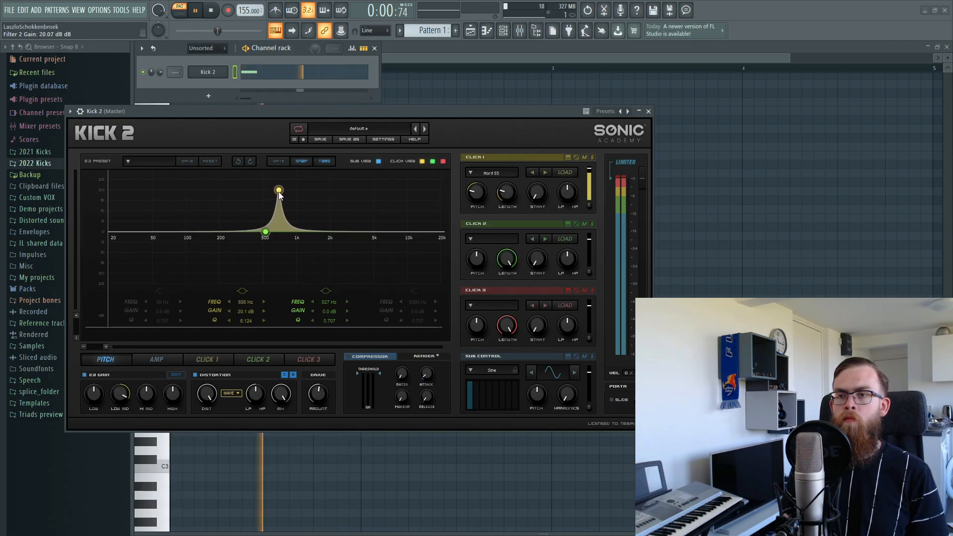
Cut band 3 near 299 Hz, setting its Q to 2.27 then widening it to 1.197.
left_click_drag(267, 238, 240, 249)
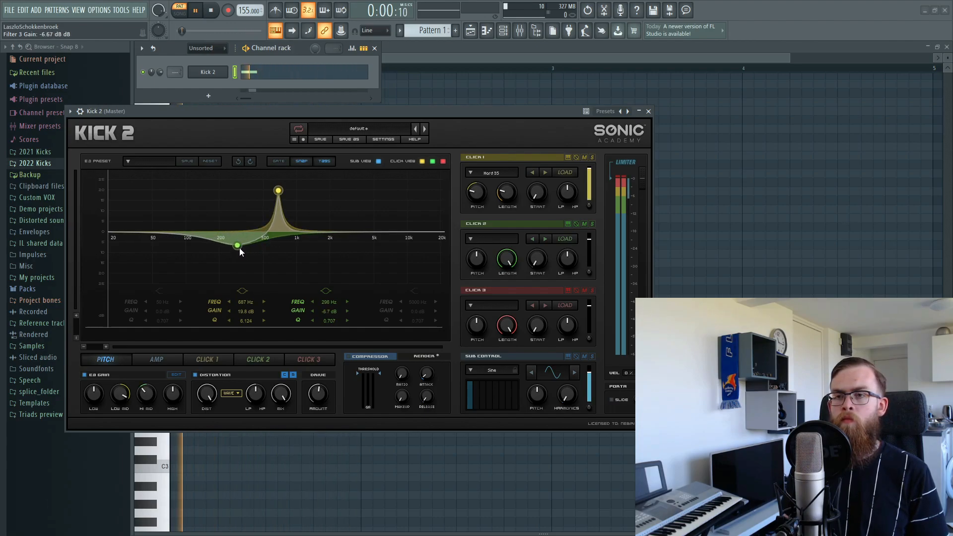
double_click(329, 321)
type("2.27")
key("Return")
left_click_drag(332, 315, 332, 318)
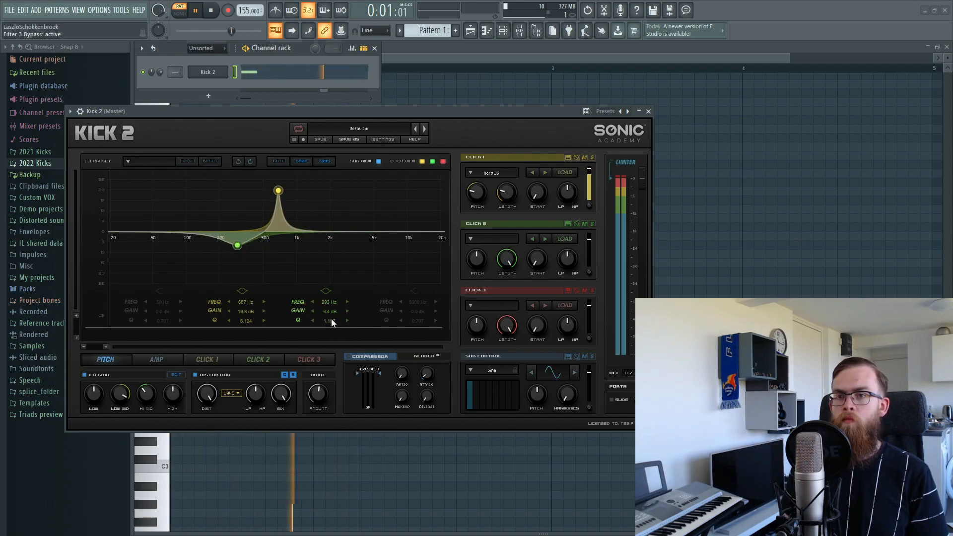
left_click_drag(238, 248, 243, 251)
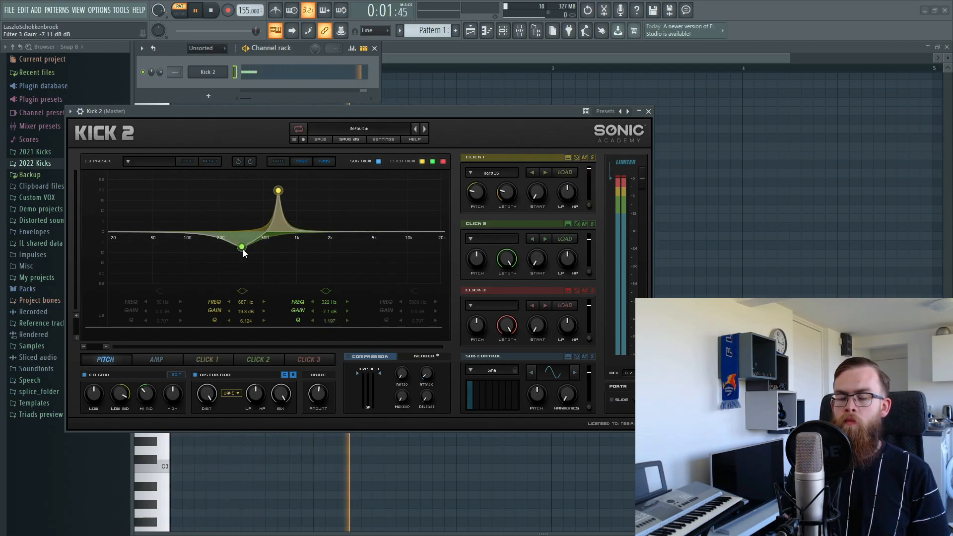
Settle band 2 at 687 Hz +22.6 dB and band 3 at 213 Hz -12.5 dB, then enable band 4.
left_click_drag(244, 308, 246, 307)
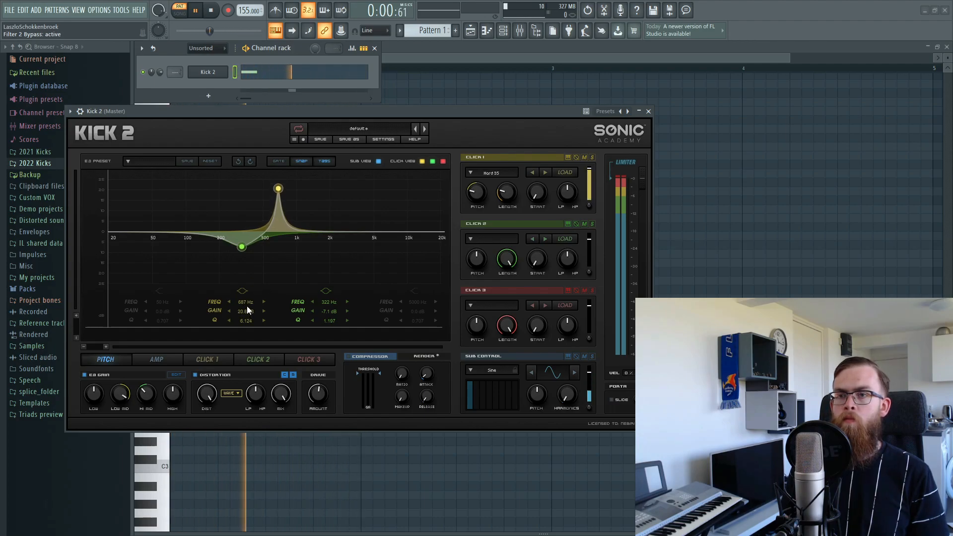
left_click_drag(320, 315, 325, 311)
left_click_drag(249, 311, 248, 313)
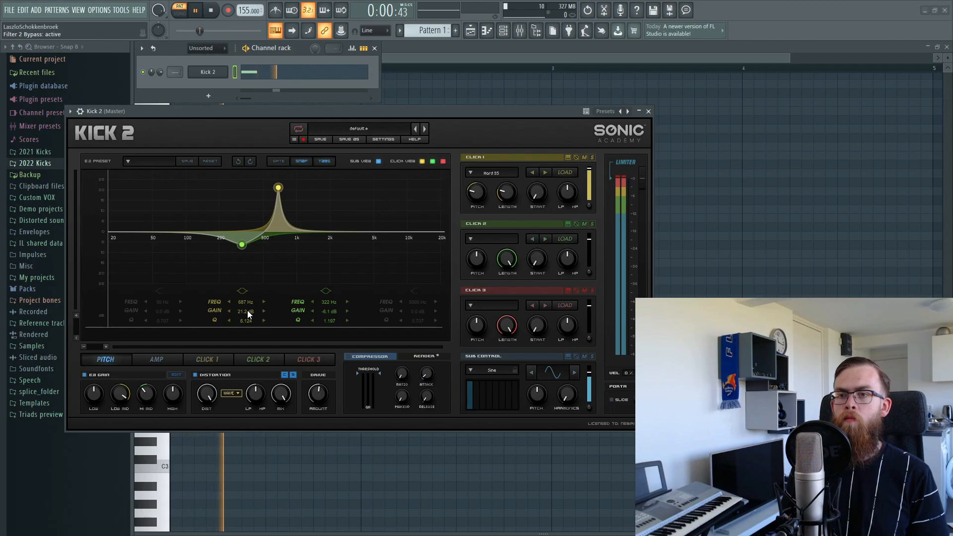
left_click_drag(242, 244, 222, 258)
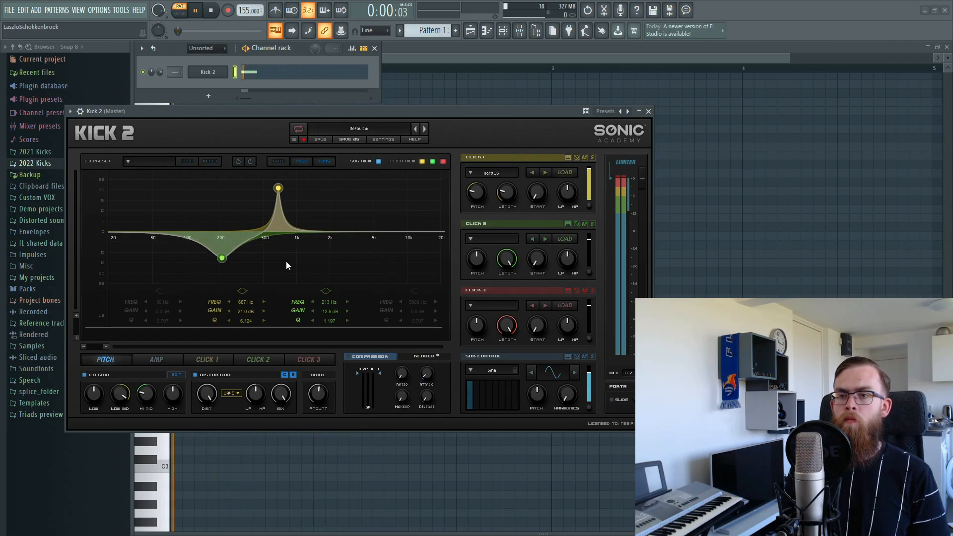
left_click_drag(243, 313, 244, 314)
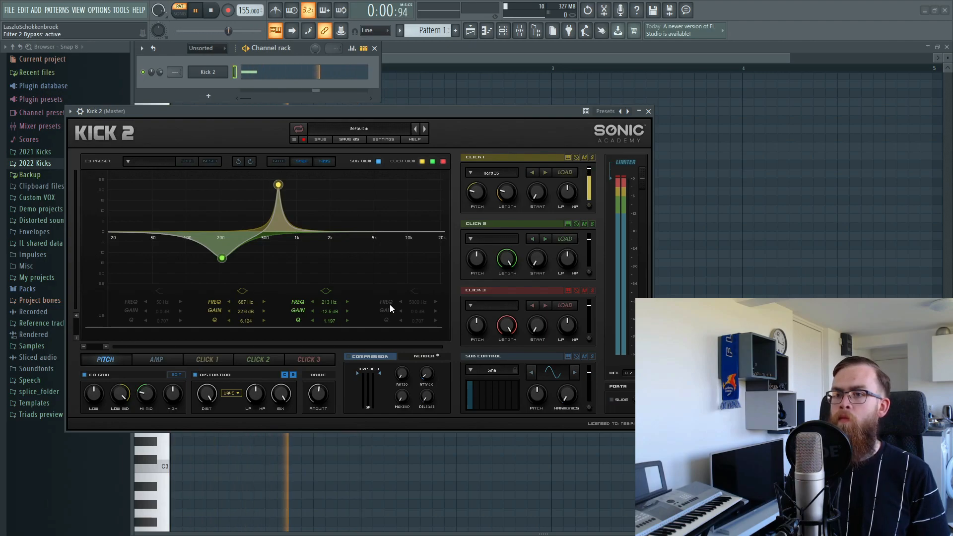
left_click(413, 291)
Lift EQ band 4 by +1.7 dB at 4463 Hz, then show the AMP envelope.
mouse_move(373, 232)
left_mouse_down()
mouse_move(400, 223)
mouse_move(360, 226)
mouse_move(367, 232)
left_mouse_up()
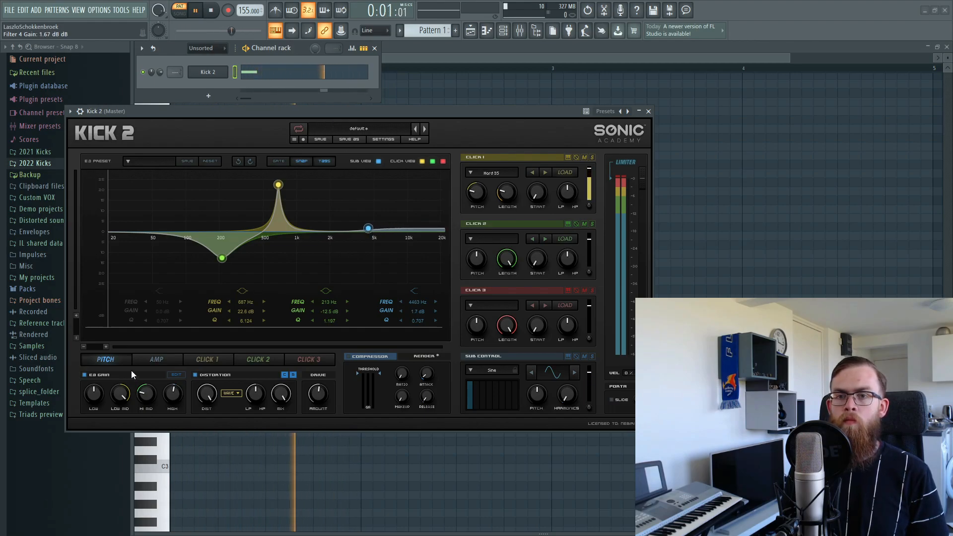
left_click(157, 359)
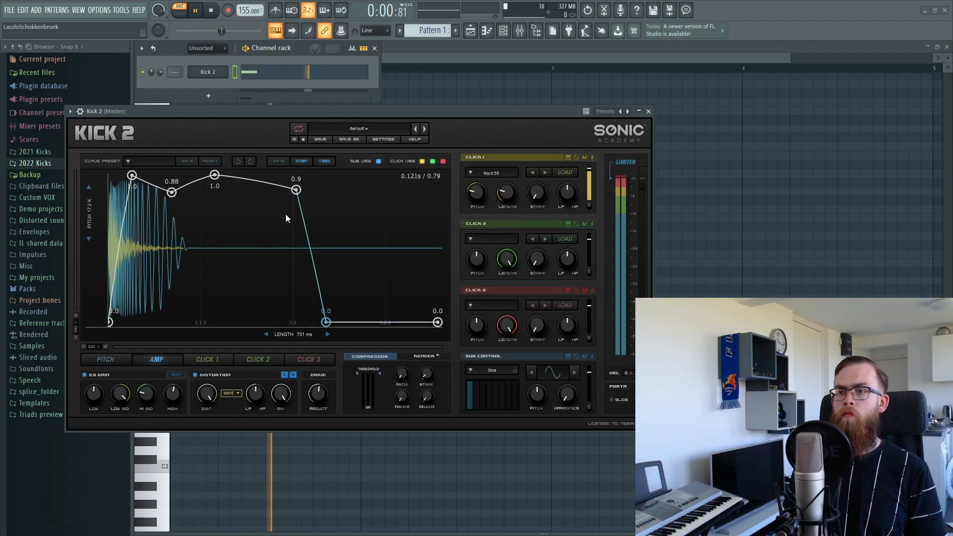
Stop, switch to the PITCH envelope, and replay the kick to hear its sweep to G1 / 48Hz.
key("space")
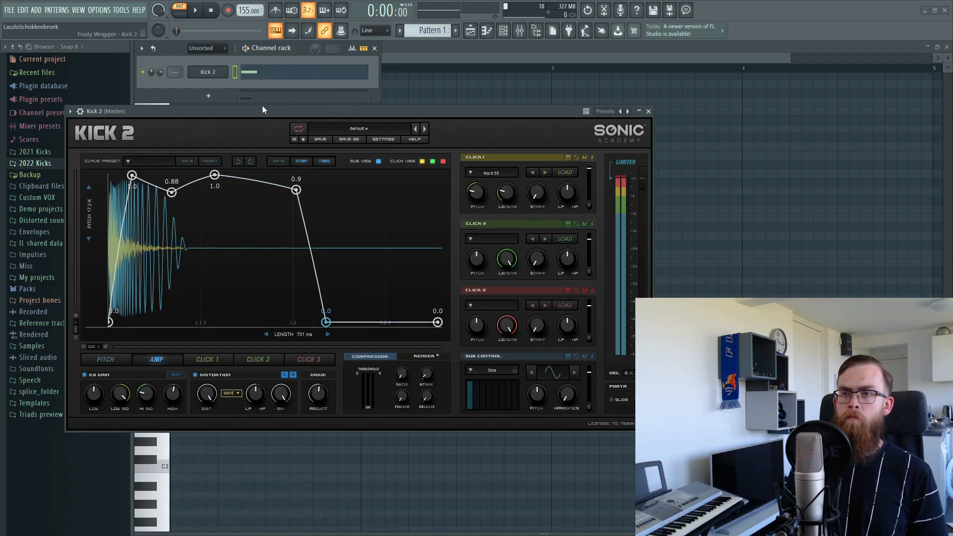
left_click(117, 355)
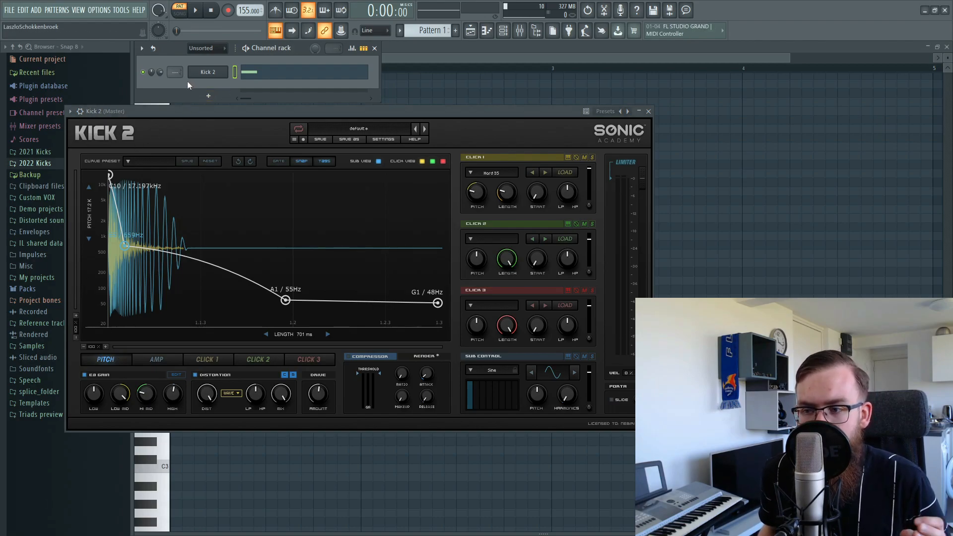
key("space")
key("space")
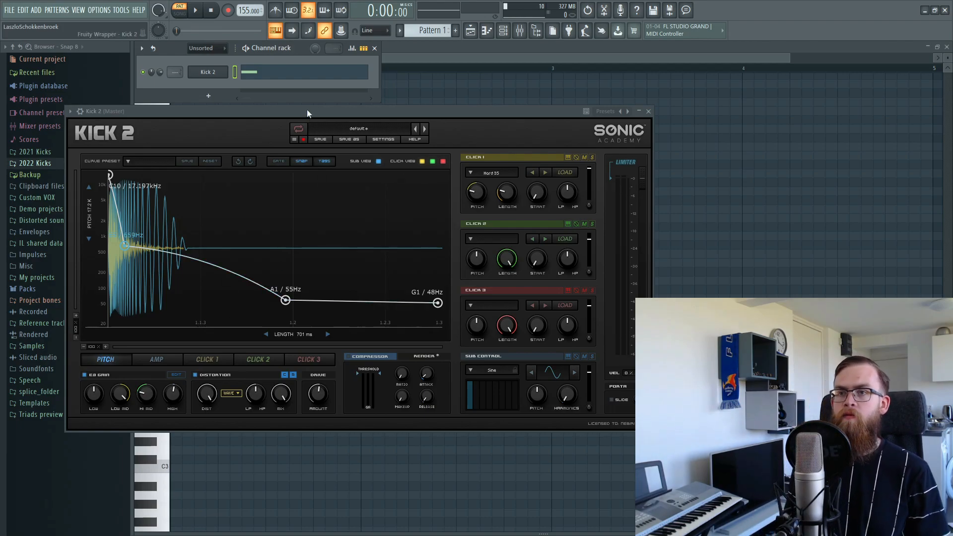
key("space")
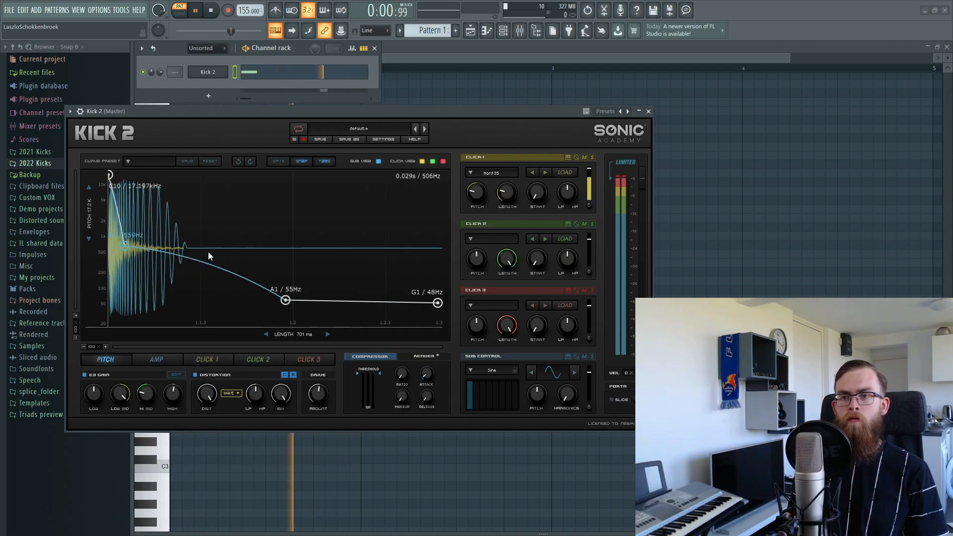
Move the pitch envelope's bottom node later to F1/44 Hz and raise node 2 to about 1.245 kHz.
mouse_move(286, 299)
left_mouse_down()
mouse_move(336, 301)
mouse_move(298, 310)
left_mouse_up()
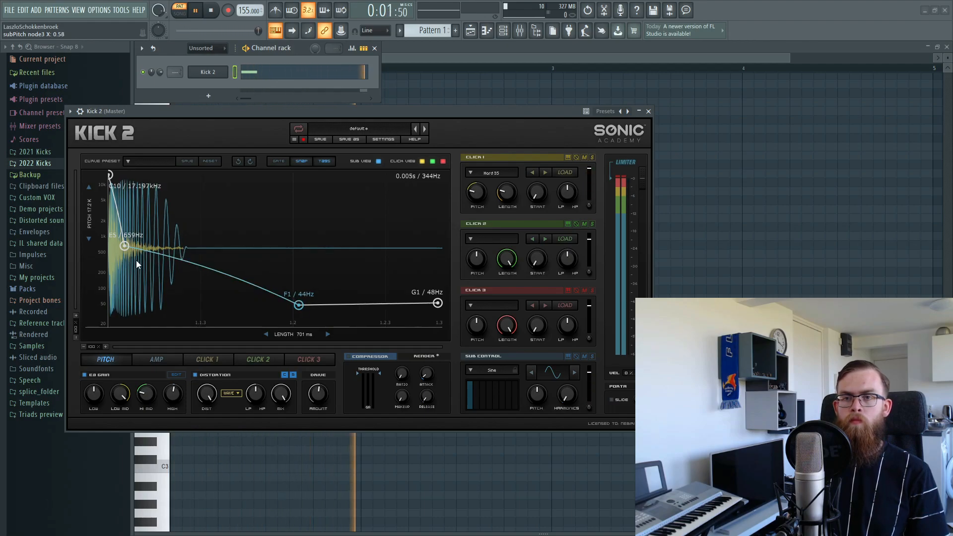
left_click_drag(126, 251, 124, 236)
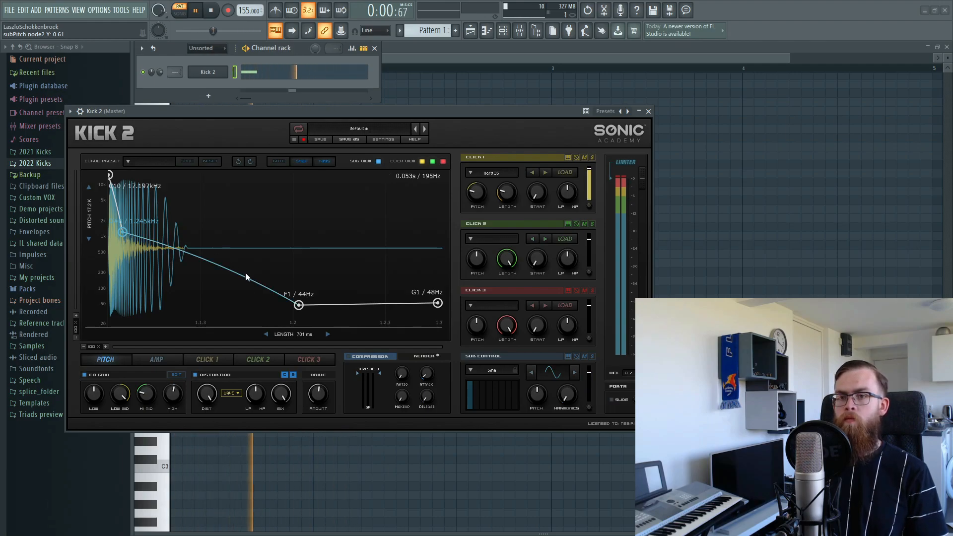
mouse_move(253, 399)
left_mouse_down()
mouse_move(252, 407)
mouse_move(254, 394)
left_mouse_up()
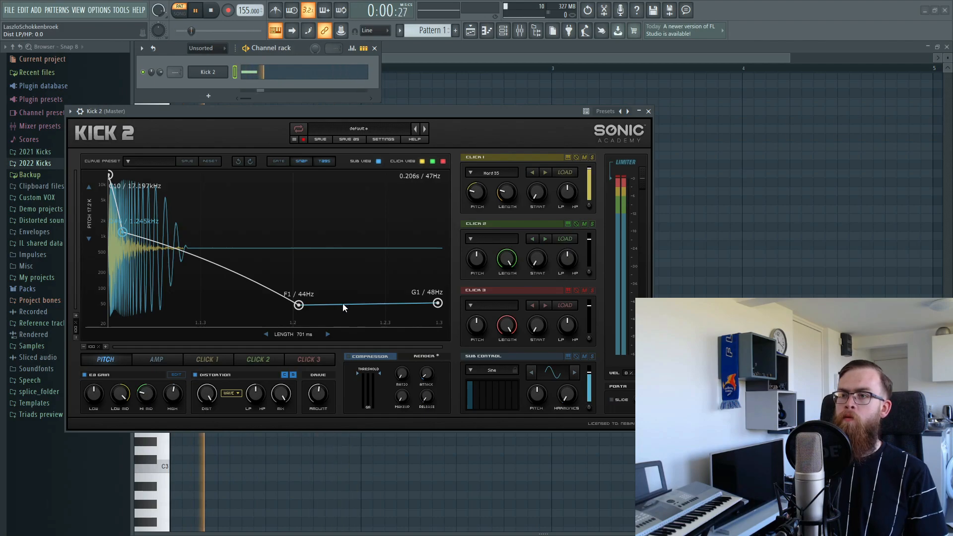
Retune Kick 2's EQ: 687 Hz peak to +25 dB, low-mid cut to -16.3 dB, high boost to 2.1 dB.
left_click(177, 376)
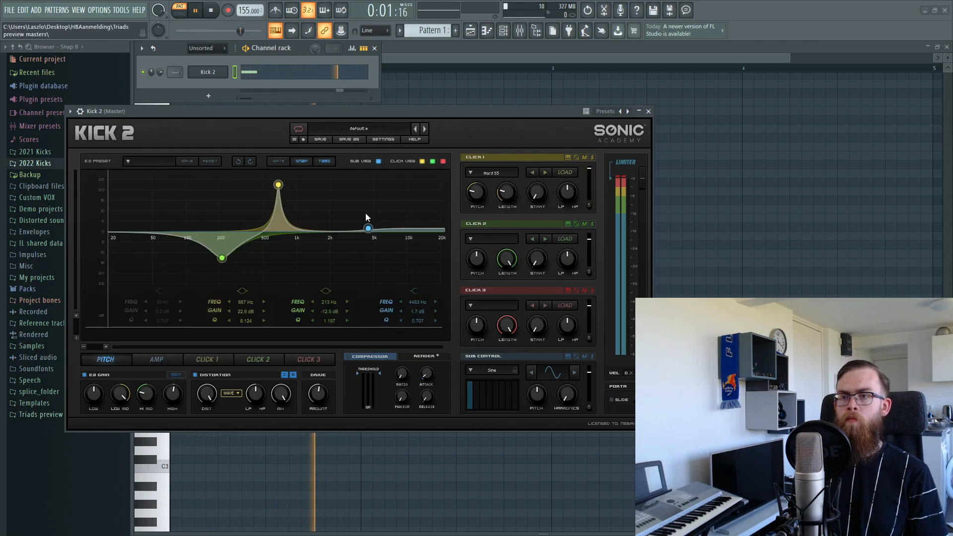
left_click_drag(367, 226, 368, 228)
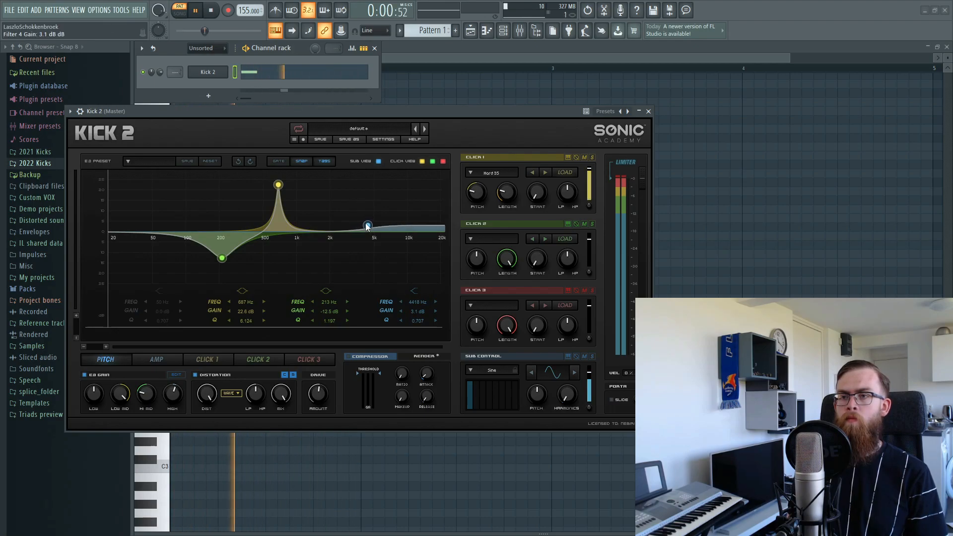
left_click_drag(240, 313, 242, 308)
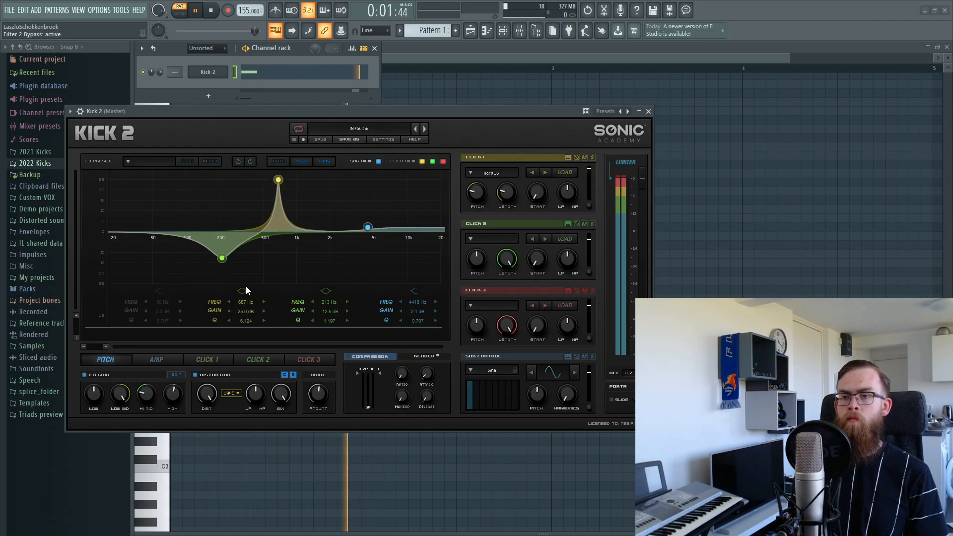
left_click_drag(222, 258, 225, 268)
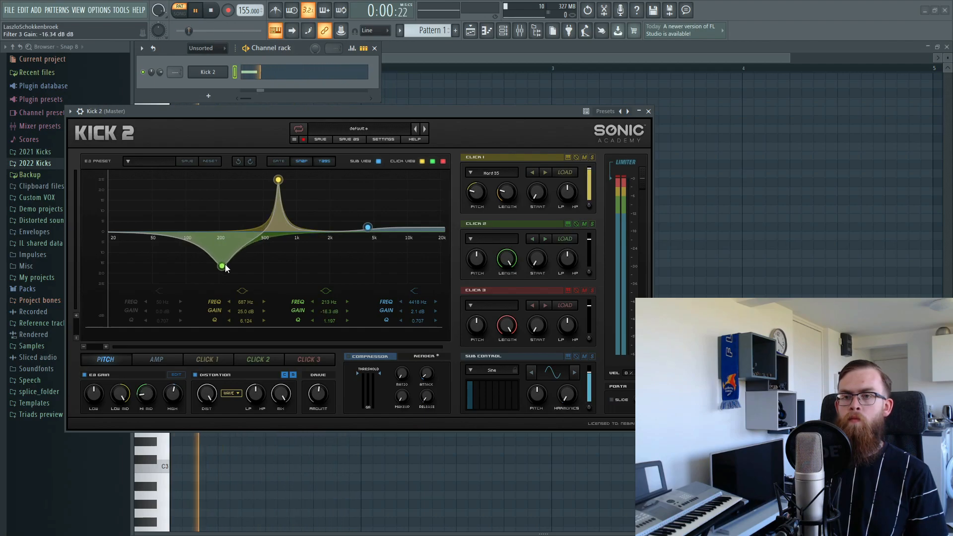
left_click(129, 360)
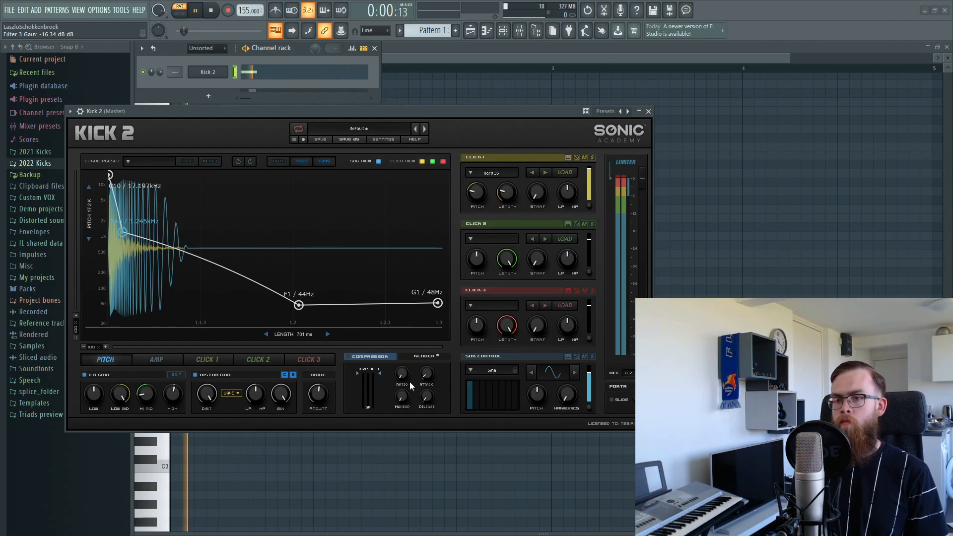
Lower the compressor threshold toward -23 dB with ~3.96:1 ratio and 7.04 dB makeup, then toggle it to compare.
left_click_drag(379, 373, 430, 359)
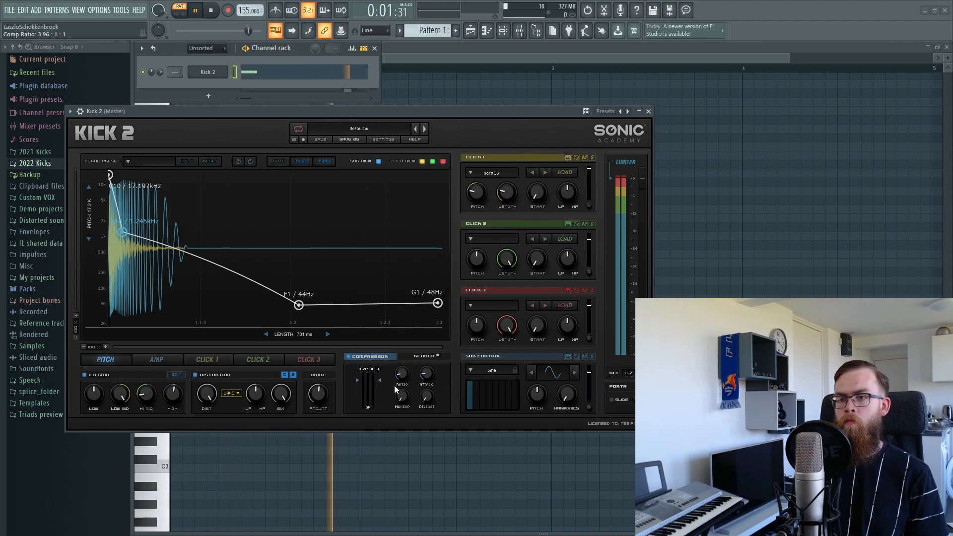
left_click_drag(380, 381, 410, 390)
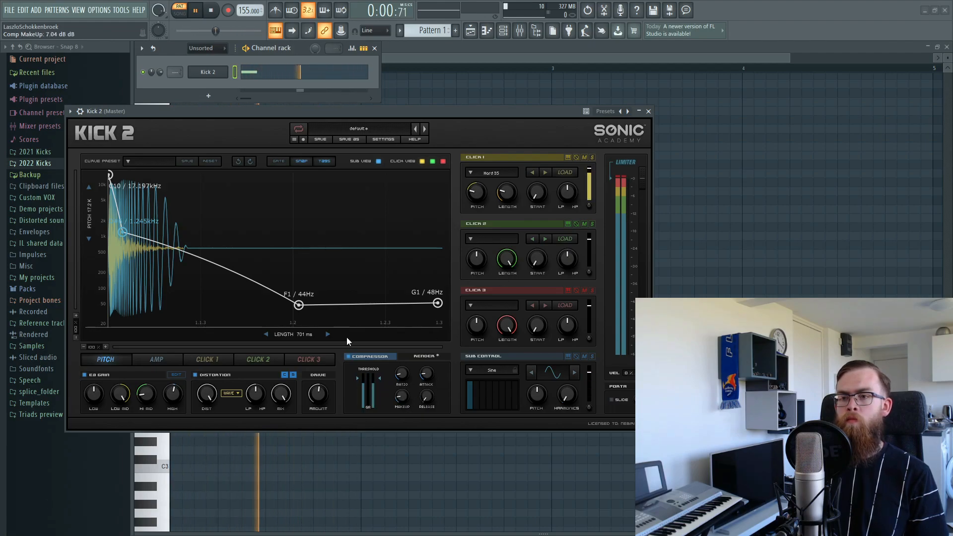
left_click(350, 357)
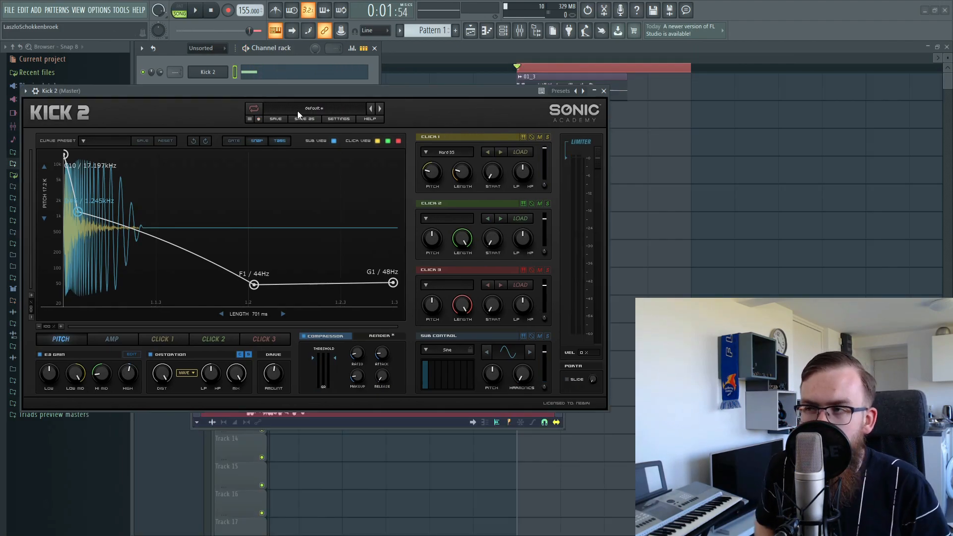
Close the Kick 2 and Edison windows and zoom out the playlist showing the 01_3 clip on Track 1.
right_click(751, 180)
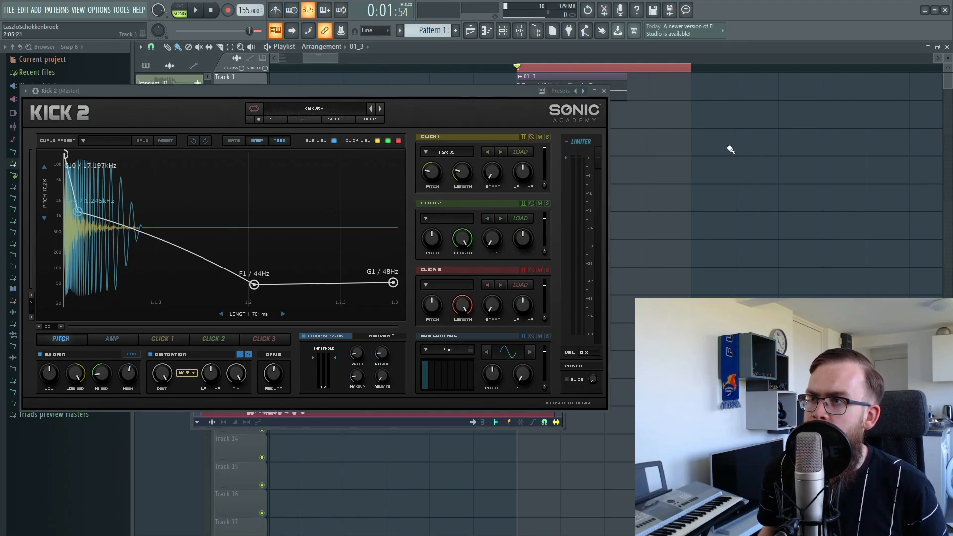
left_click(604, 92)
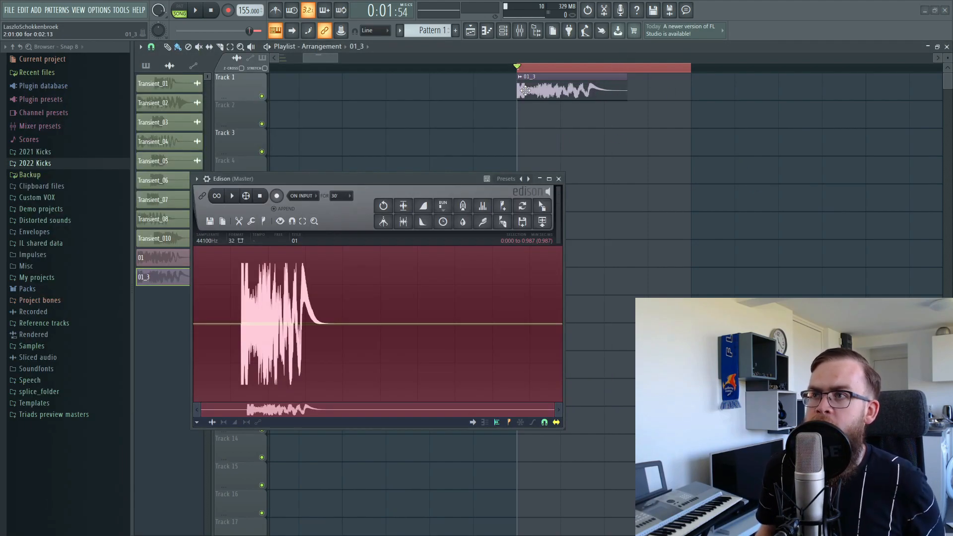
left_click(559, 179)
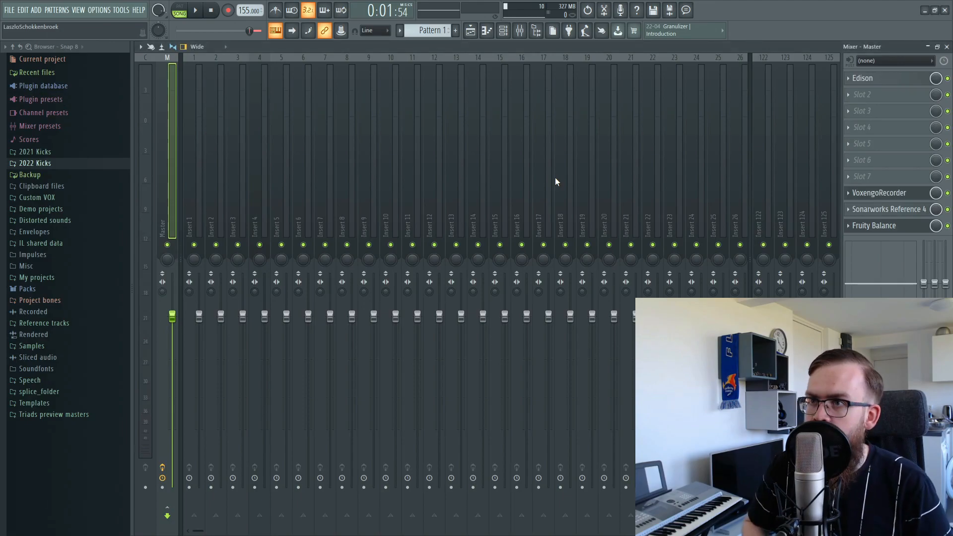
left_click(471, 34)
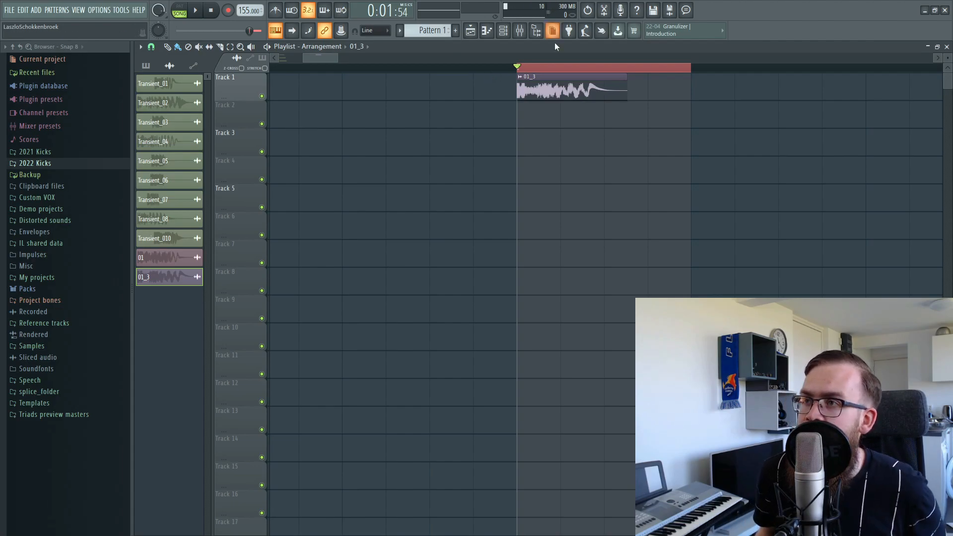
scroll(552, 61, "down", 4)
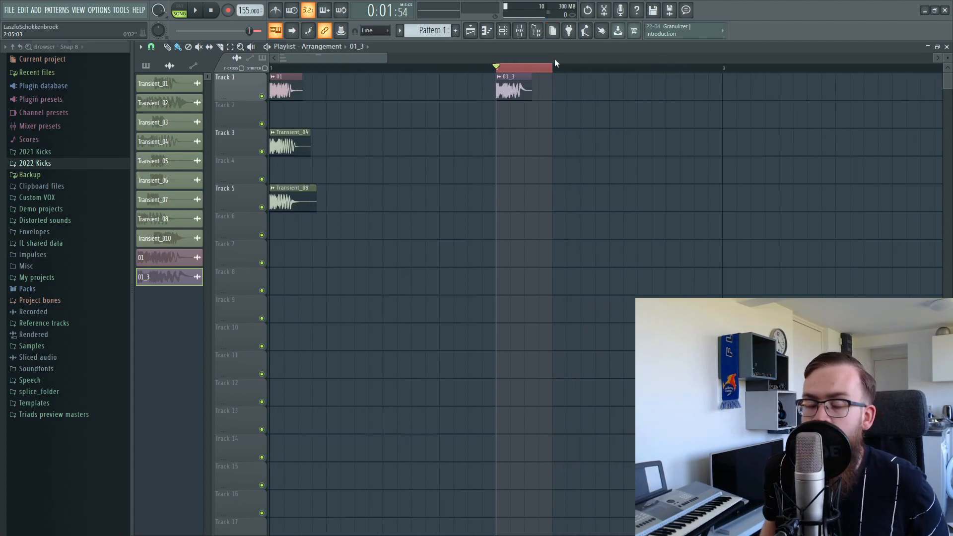
Reopen Kick 2 from the Channel rack, then close both the Channel rack and Kick 2.
left_click(502, 30)
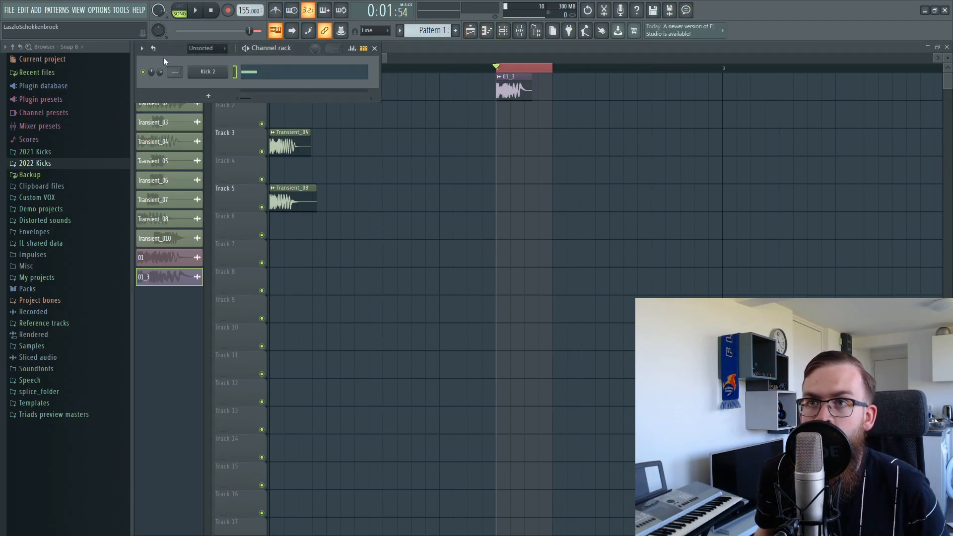
left_click(198, 73)
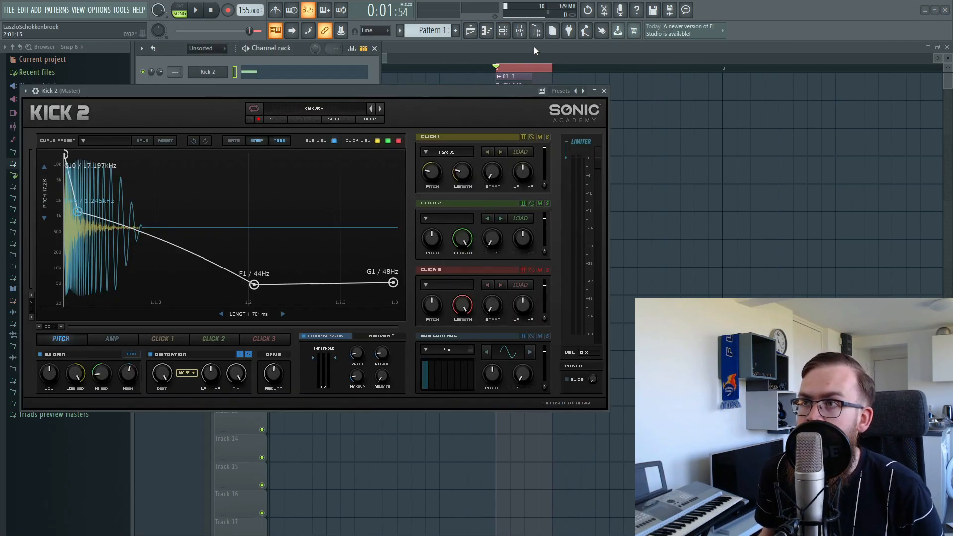
key("F6")
left_click(604, 90)
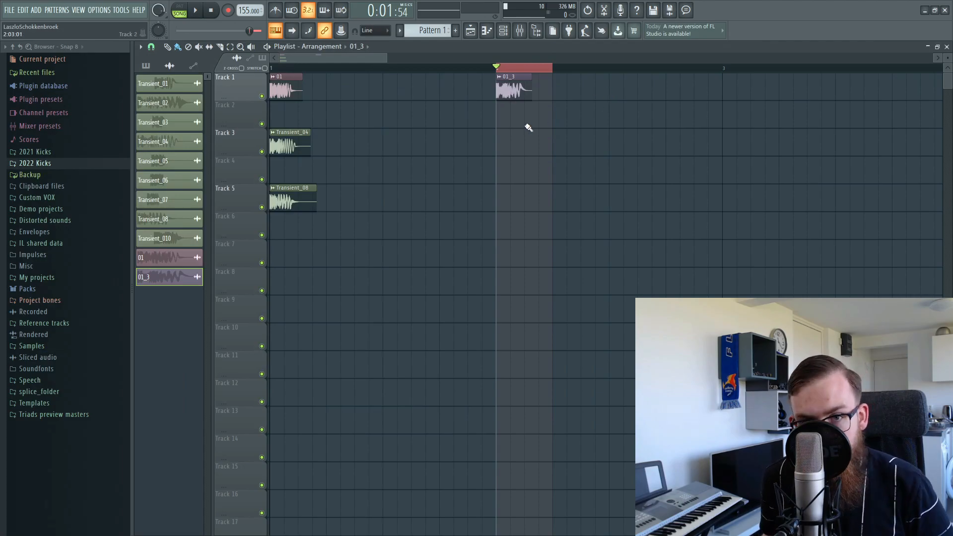